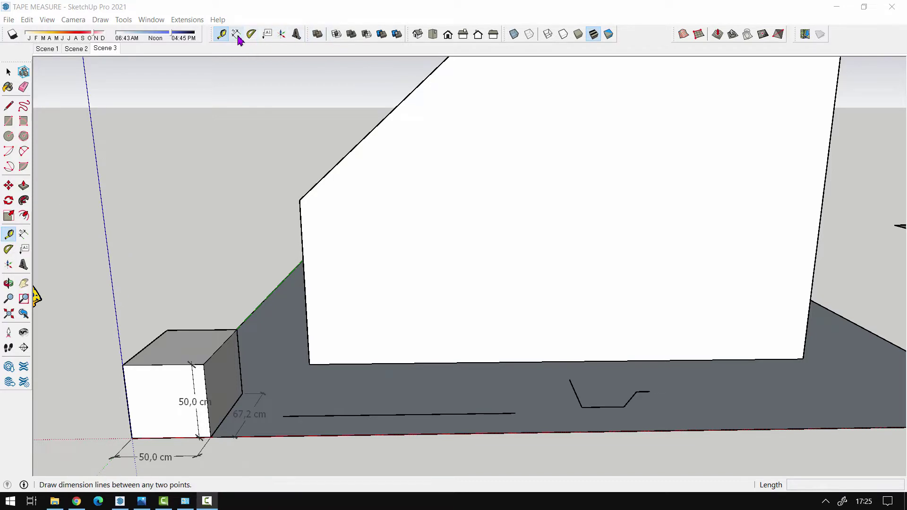
# Reset the Construction toolbar in the toolbar manager and dock it back at the top.
pyautogui.moveTo(212, 34)
pyautogui.mouseDown()
pyautogui.moveTo(246, 99)
pyautogui.moveTo(248, 133)
pyautogui.mouseUp()
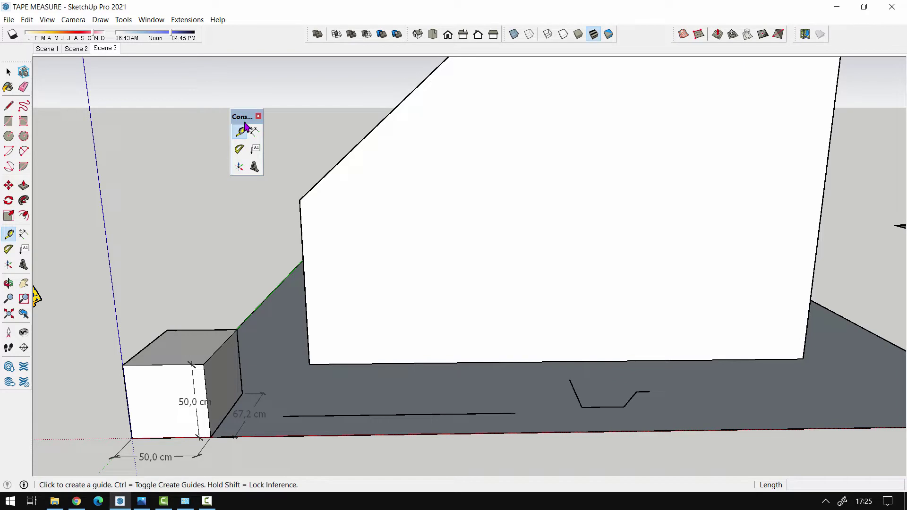
pyautogui.rightClick(243, 42)
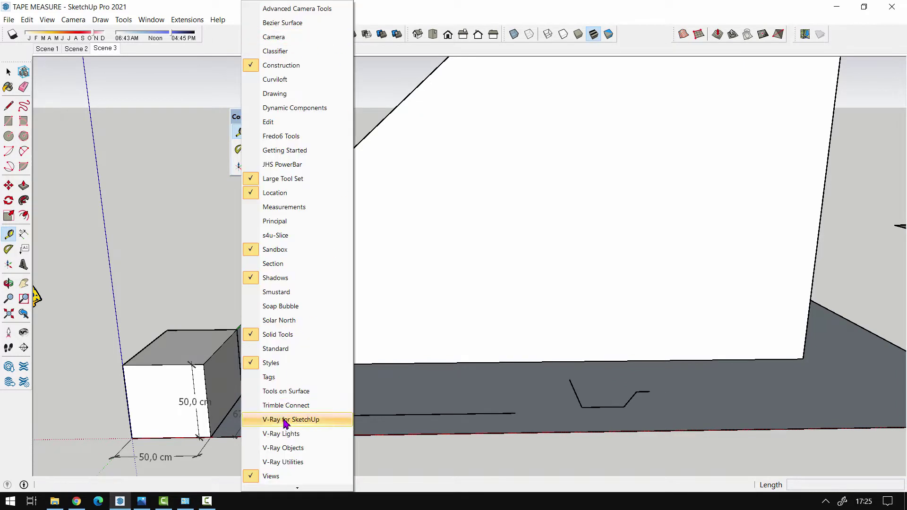
pyautogui.scroll(-1, 287, 420)
pyautogui.click(289, 473)
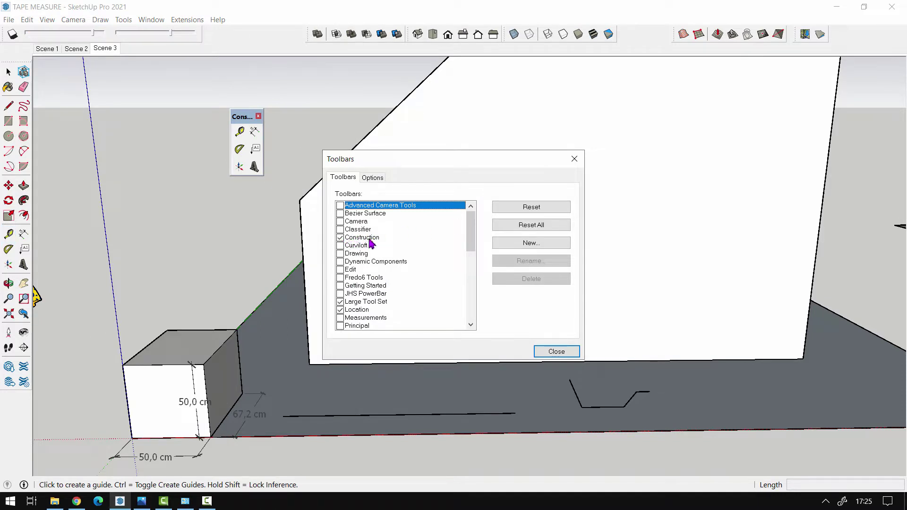
pyautogui.click(339, 238)
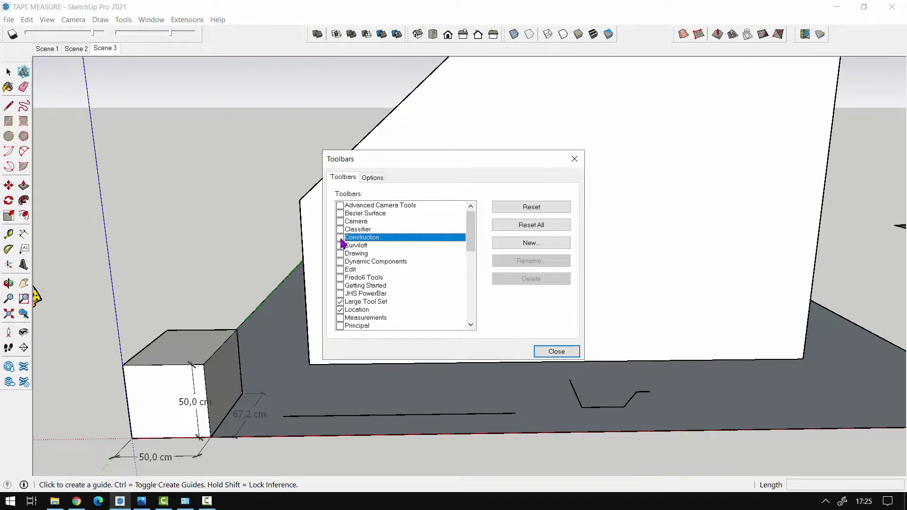
pyautogui.click(557, 351)
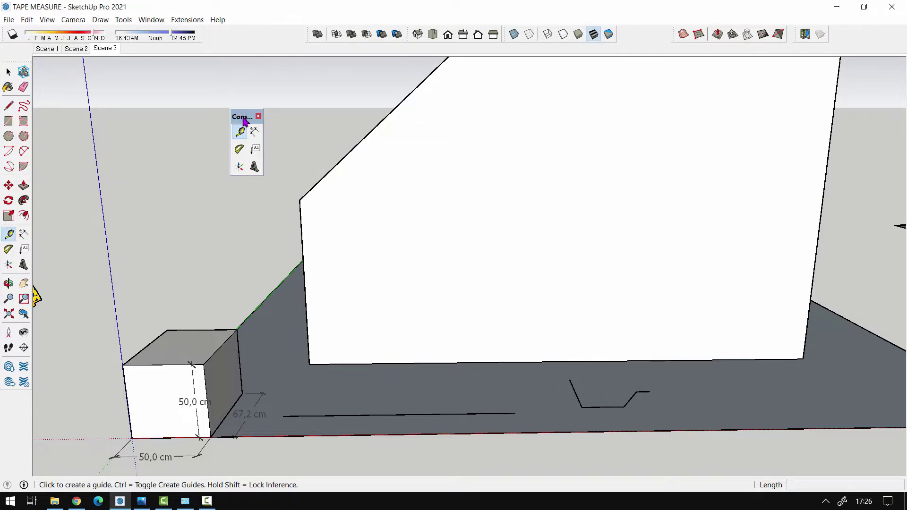
pyautogui.moveTo(242, 116)
pyautogui.mouseDown()
pyautogui.moveTo(254, 19)
pyautogui.moveTo(225, 28)
pyautogui.mouseUp()
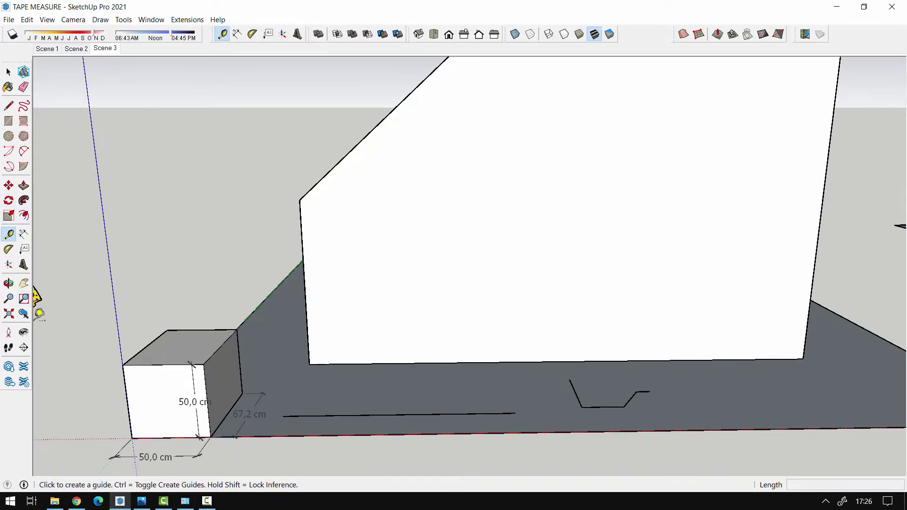
# Select the box and check its 50,0 cm and 67,2 cm edges with Tape Measure.
pyautogui.scroll(-5, 346, 349)
pyautogui.scroll(5, 324, 330)
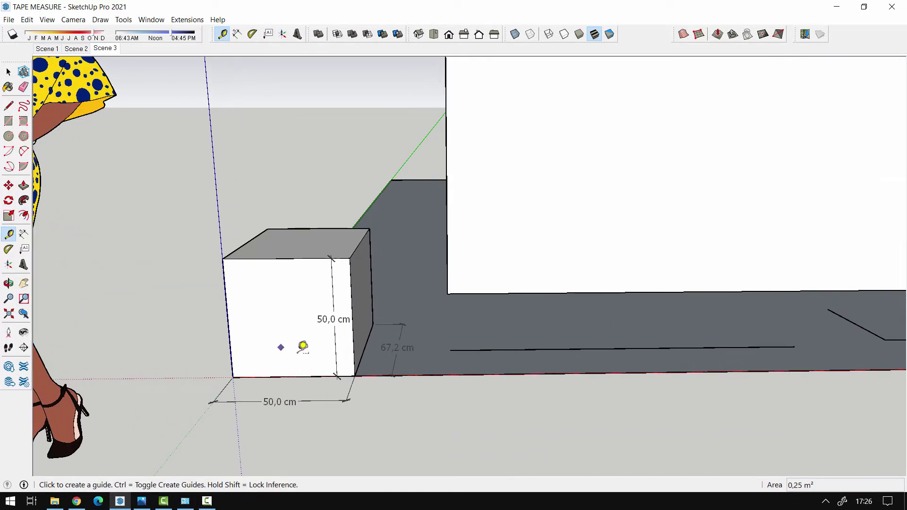
pyautogui.moveTo(302, 346); pyautogui.dragTo(339, 395, button='middle')
pyautogui.scroll(3, 380, 347)
pyautogui.scroll(-3, 320, 350)
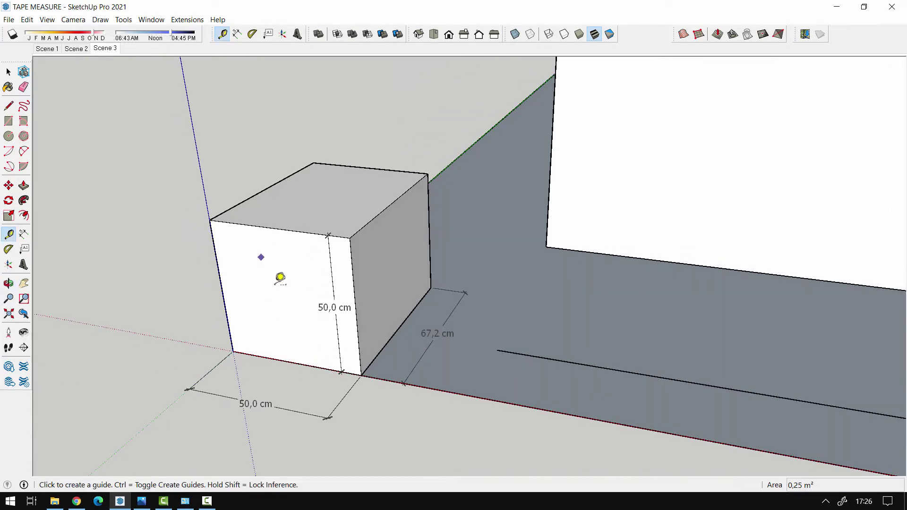
pyautogui.moveTo(280, 277)
pyautogui.mouseDown(button='middle')
pyautogui.moveTo(344, 310)
pyautogui.moveTo(312, 264)
pyautogui.mouseUp(button='middle')
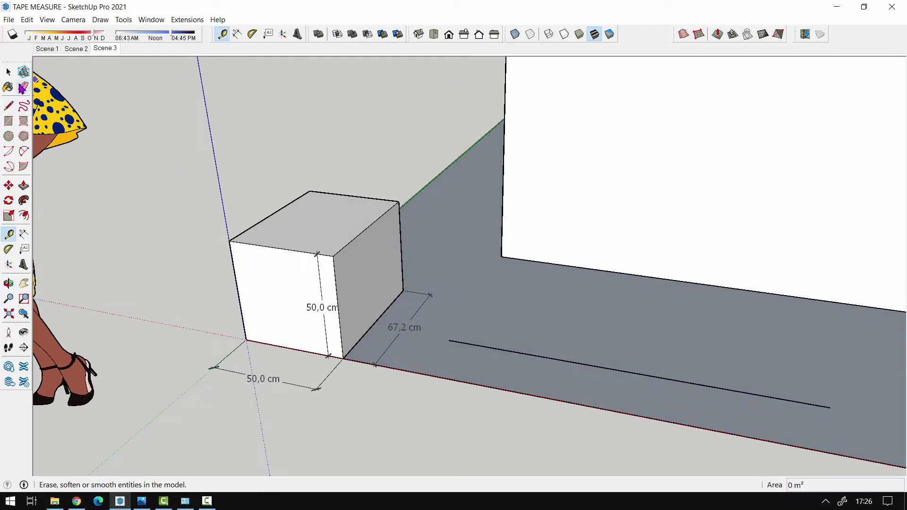
pyautogui.click(9, 72)
pyautogui.click(274, 242)
pyautogui.moveTo(274, 242)
pyautogui.mouseDown(button='middle')
pyautogui.moveTo(364, 293)
pyautogui.moveTo(349, 272)
pyautogui.mouseUp(button='middle')
pyautogui.click(9, 233)
pyautogui.moveTo(283, 251); pyautogui.dragTo(336, 225, button='middle')
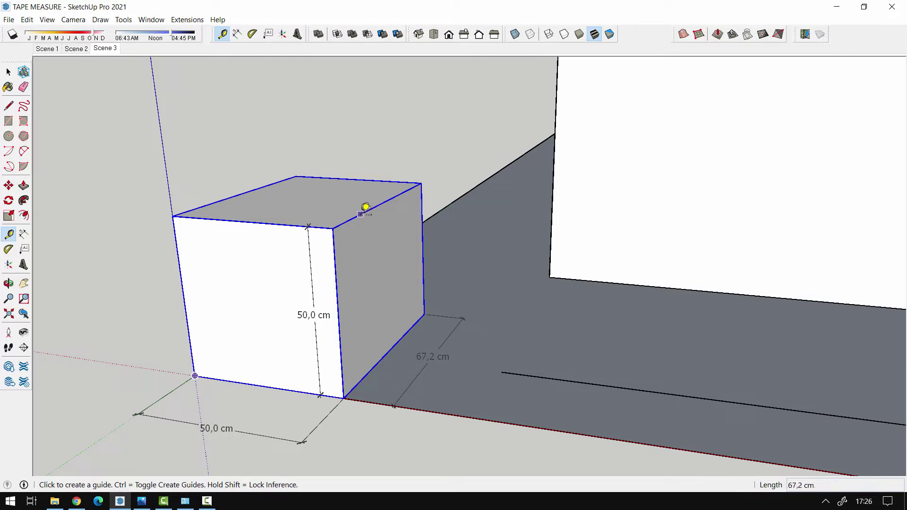
# Zoom and orbit over to the long 160,0 cm wall line.
pyautogui.scroll(-2, 257, 242)
pyautogui.scroll(-1, 328, 304)
pyautogui.scroll(5, 184, 178)
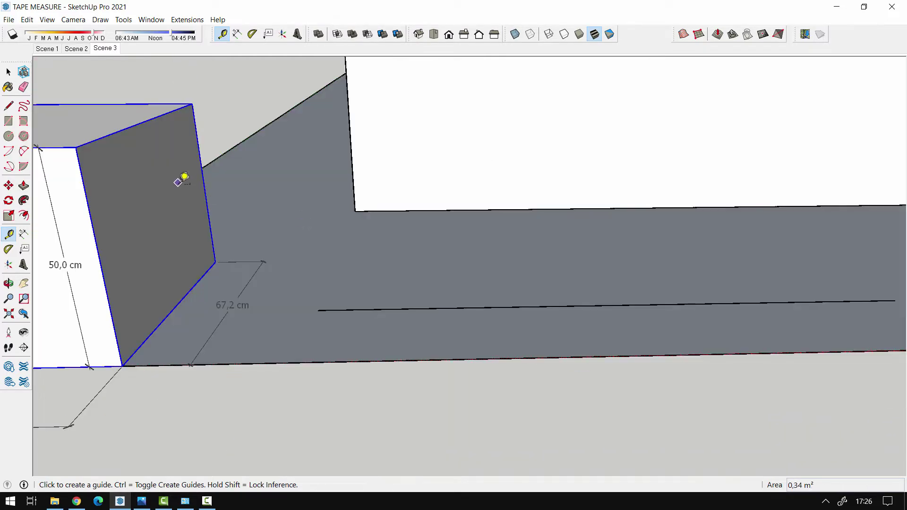
pyautogui.scroll(2, 217, 216)
pyautogui.scroll(2, 255, 219)
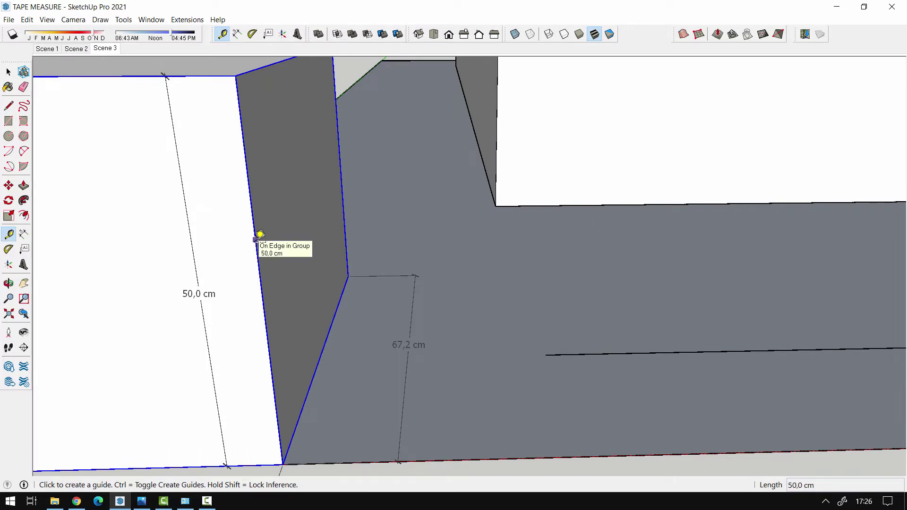
pyautogui.scroll(-1, 260, 234)
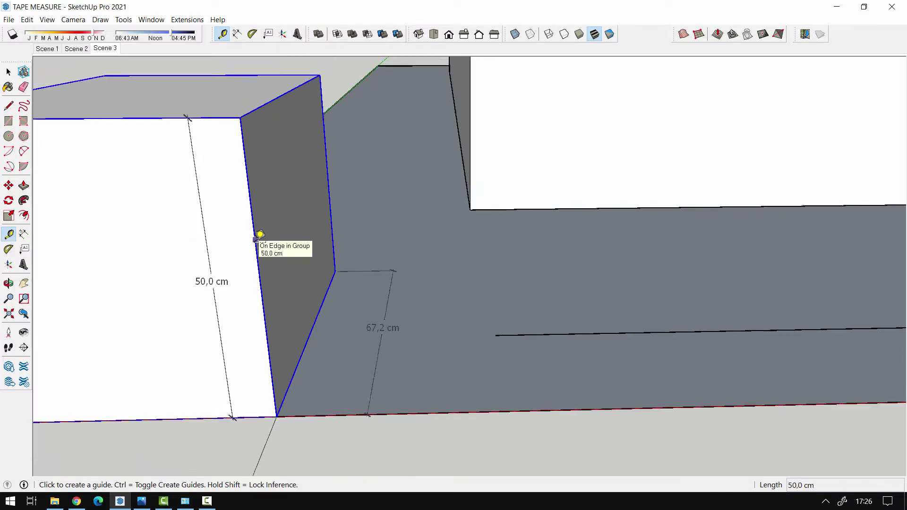
pyautogui.scroll(-1, 260, 234)
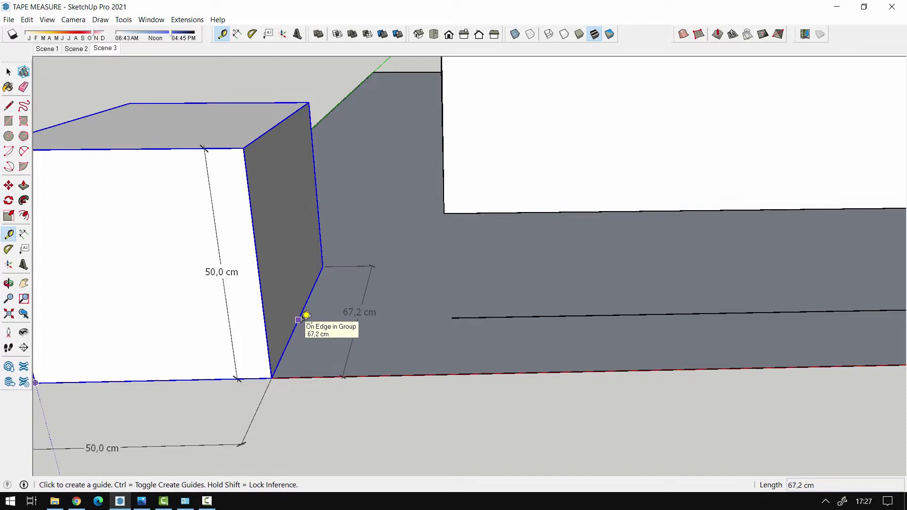
pyautogui.scroll(-1, 306, 315)
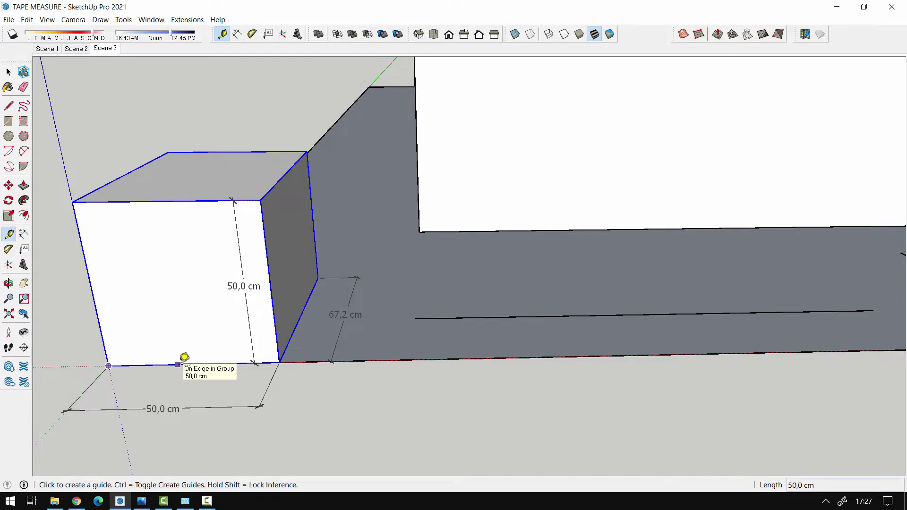
pyautogui.scroll(2, 759, 263)
pyautogui.scroll(1, 435, 278)
pyautogui.moveTo(435, 277)
pyautogui.mouseDown(button='middle')
pyautogui.moveTo(481, 333)
pyautogui.moveTo(477, 300)
pyautogui.mouseUp(button='middle')
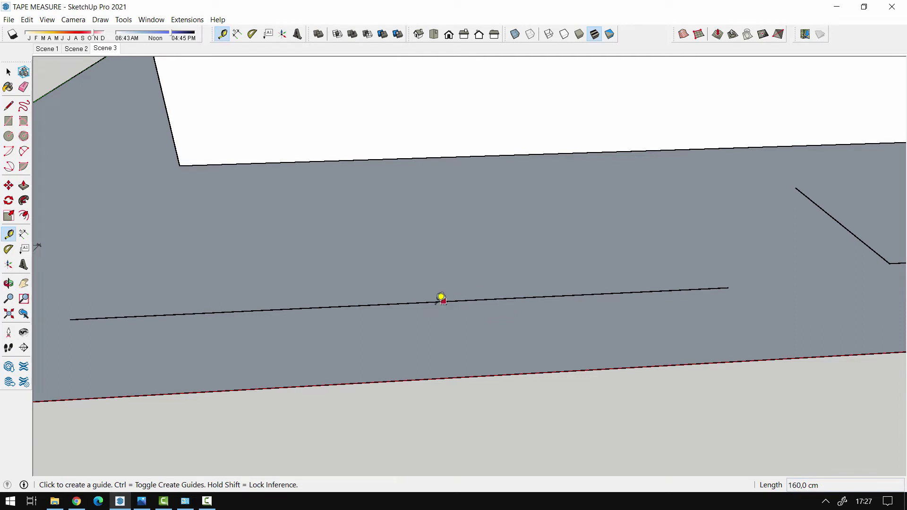
# Measure the long line end to end with Tape Measure, reading 160,0 cm.
pyautogui.click(412, 297)
pyautogui.click(69, 319)
pyautogui.click(730, 286)
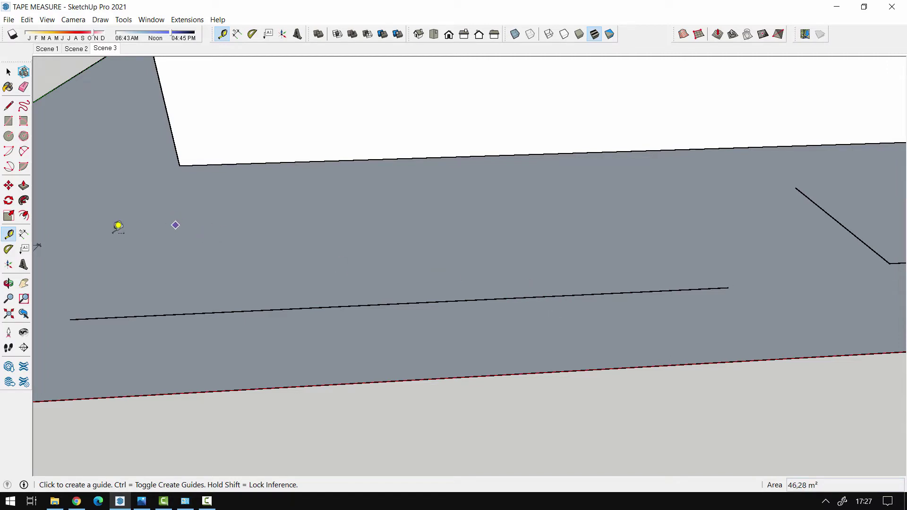
# Dimension the line as 160,0 cm, placed just above it on the grey surface.
pyautogui.click(23, 235)
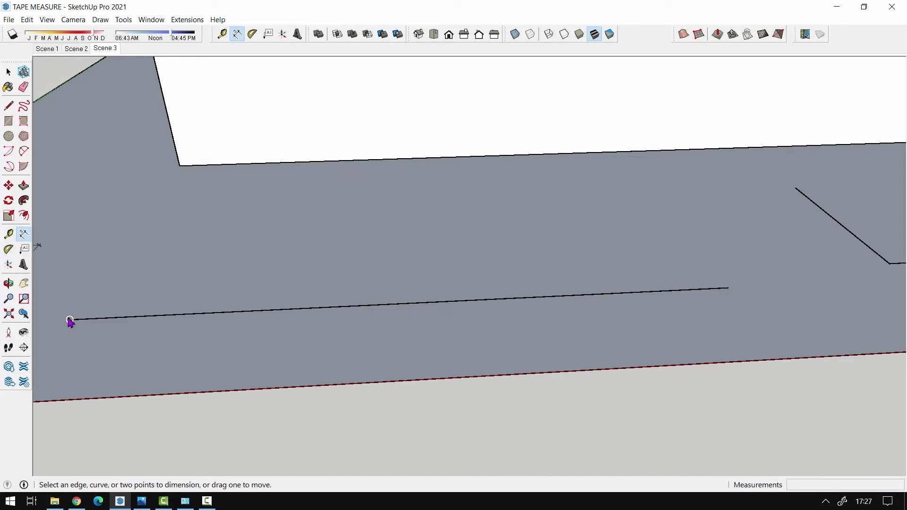
pyautogui.click(69, 320)
pyautogui.click(728, 287)
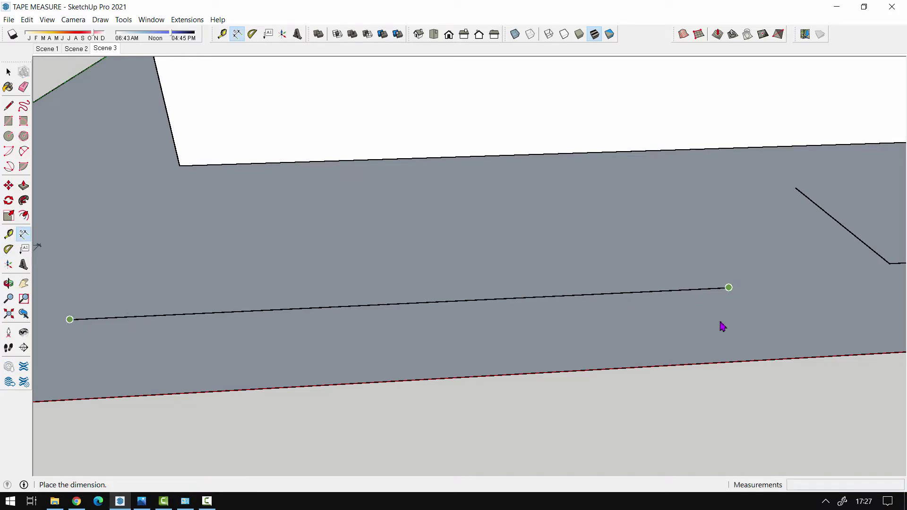
pyautogui.click(718, 249)
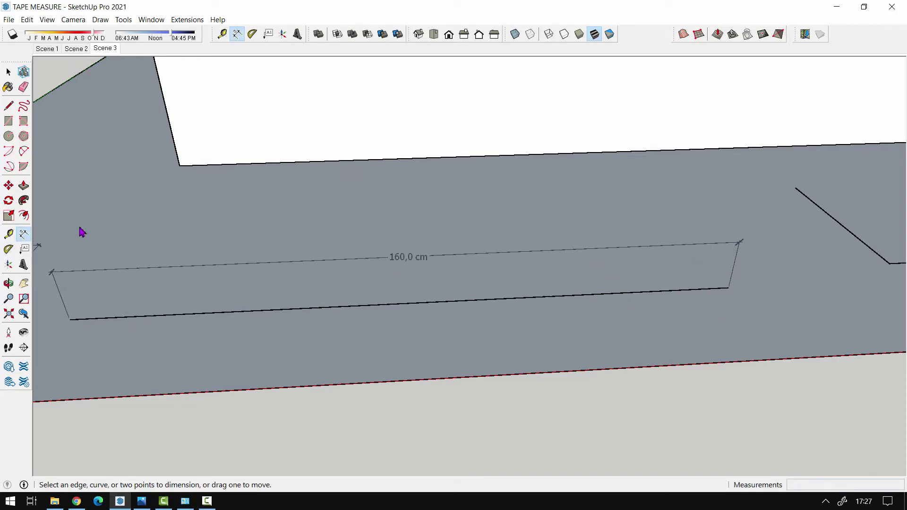
pyautogui.click(8, 234)
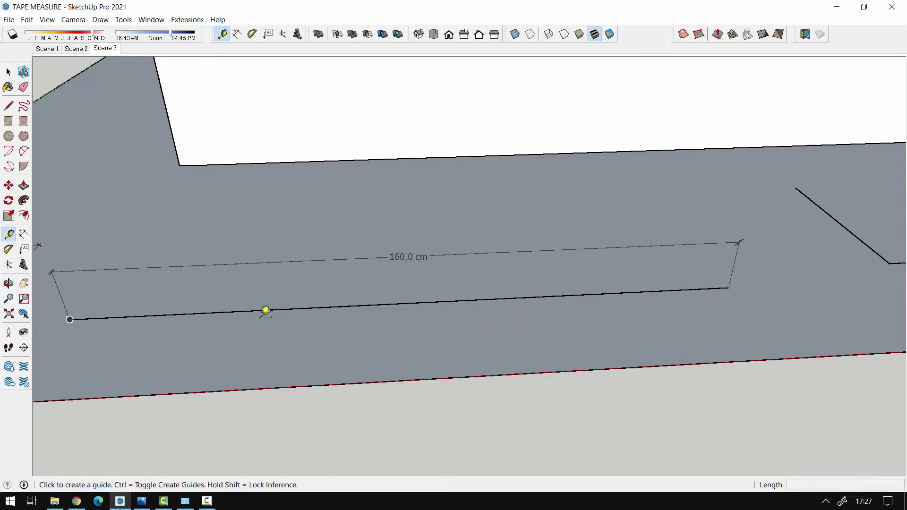
# Measure the end wall's 30,0 cm short line and start measuring the diagonal line.
pyautogui.scroll(-3, 102, 318)
pyautogui.scroll(5, 471, 269)
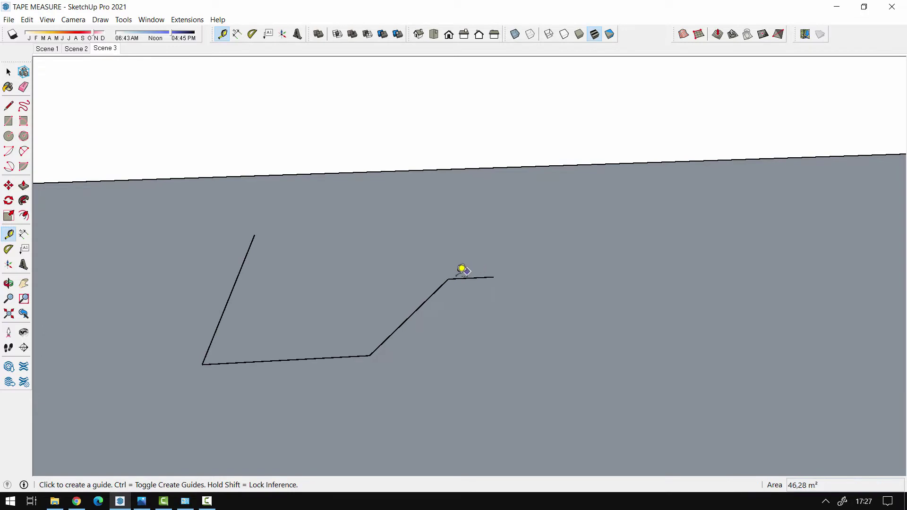
pyautogui.scroll(1, 477, 270)
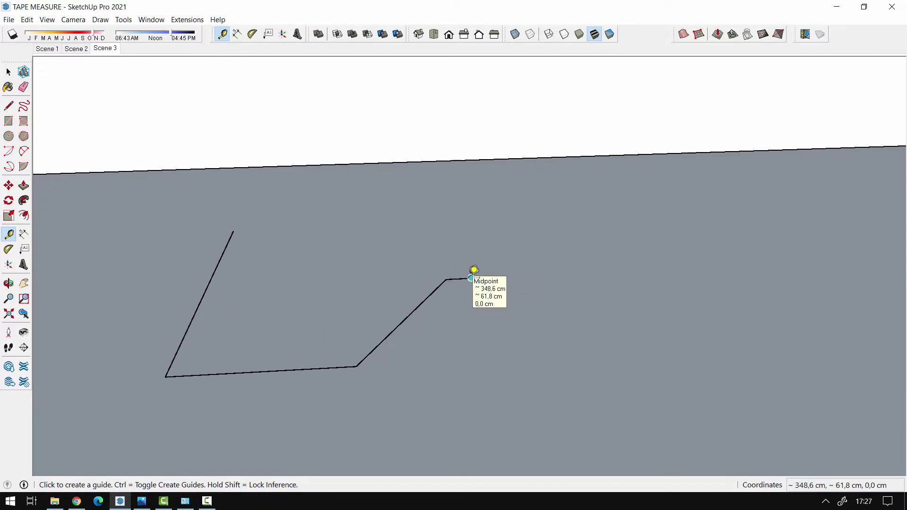
pyautogui.scroll(2, 476, 270)
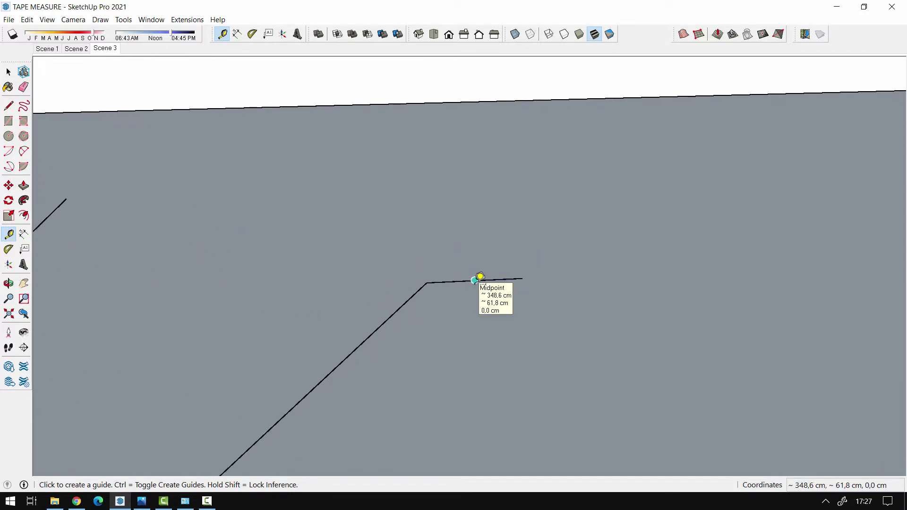
pyautogui.click(474, 280)
pyautogui.write('10')
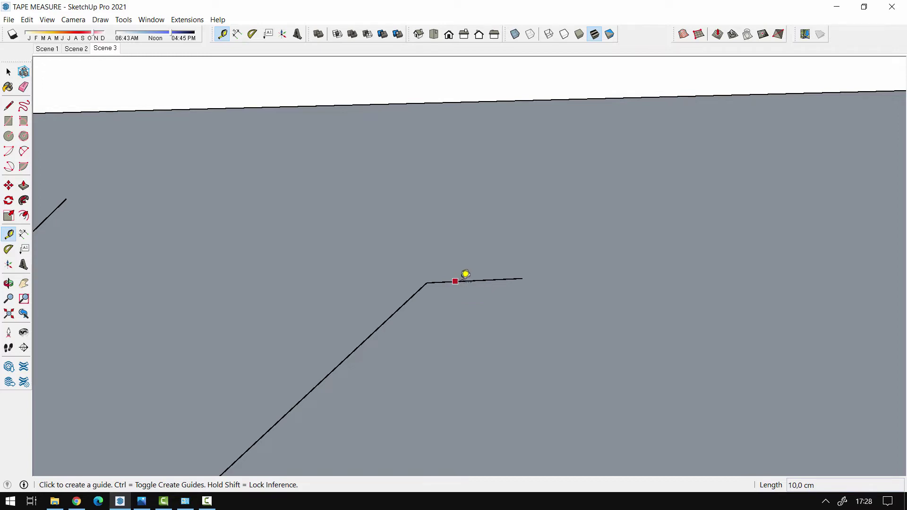
pyautogui.scroll(-3, 465, 274)
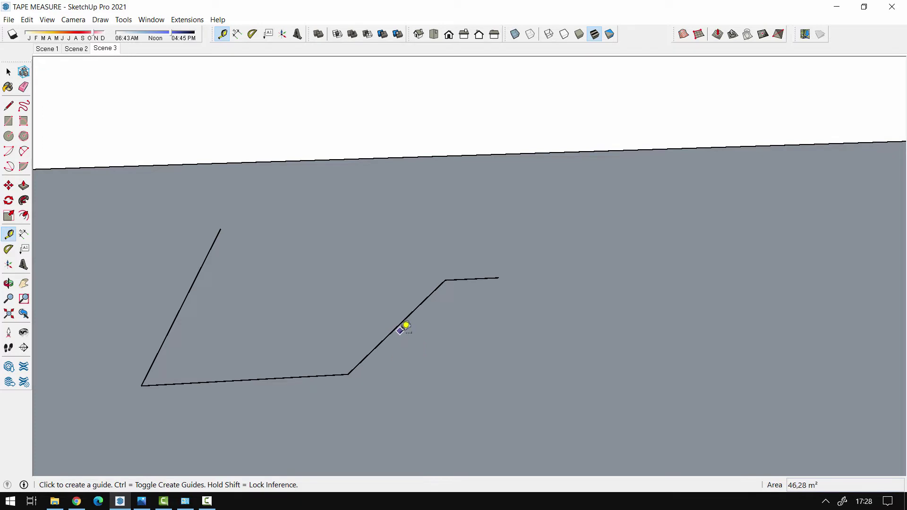
pyautogui.click(403, 323)
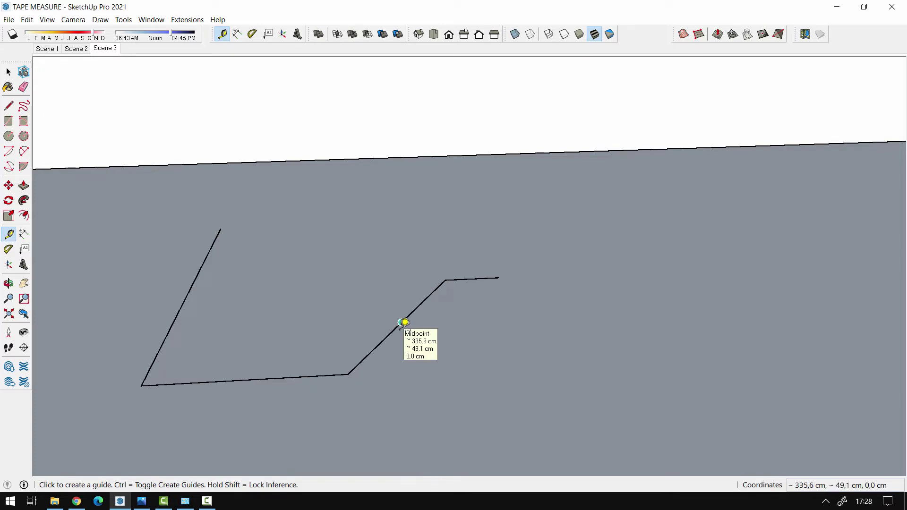
pyautogui.click(378, 345)
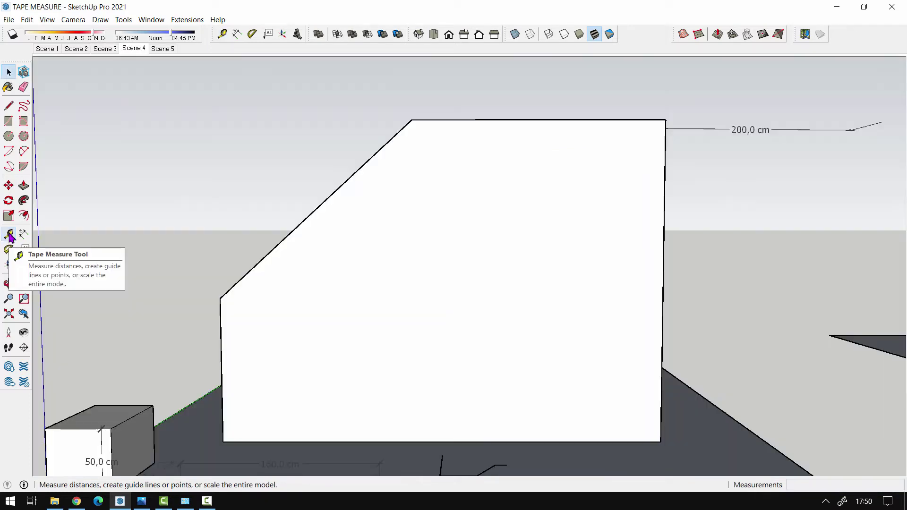
pyautogui.click(8, 234)
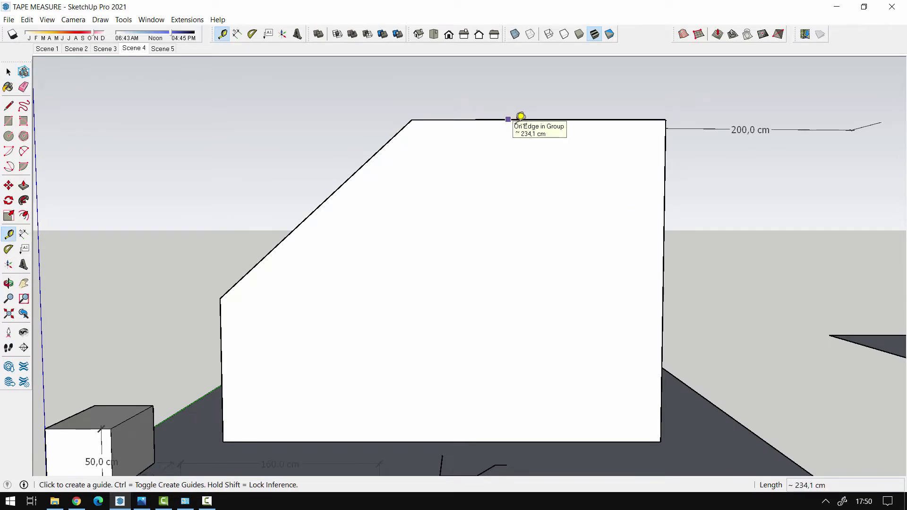
pyautogui.click(521, 119)
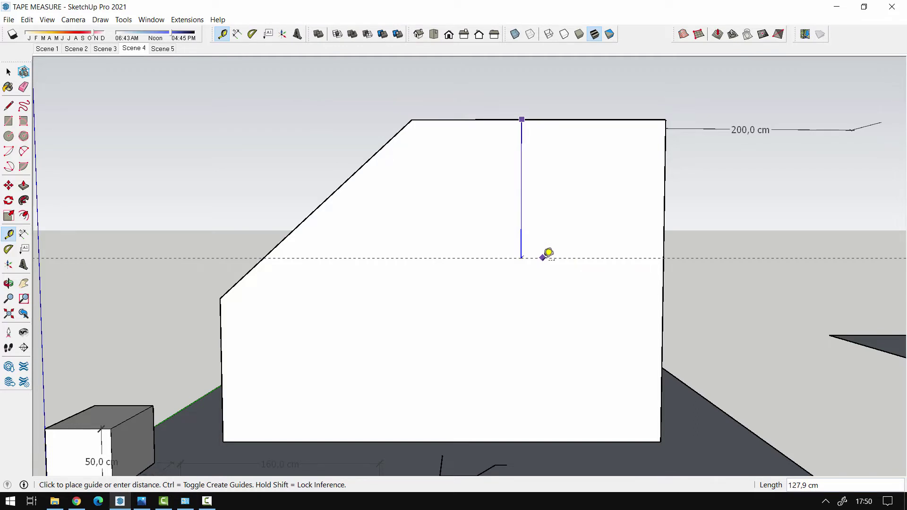
pyautogui.press('Escape')
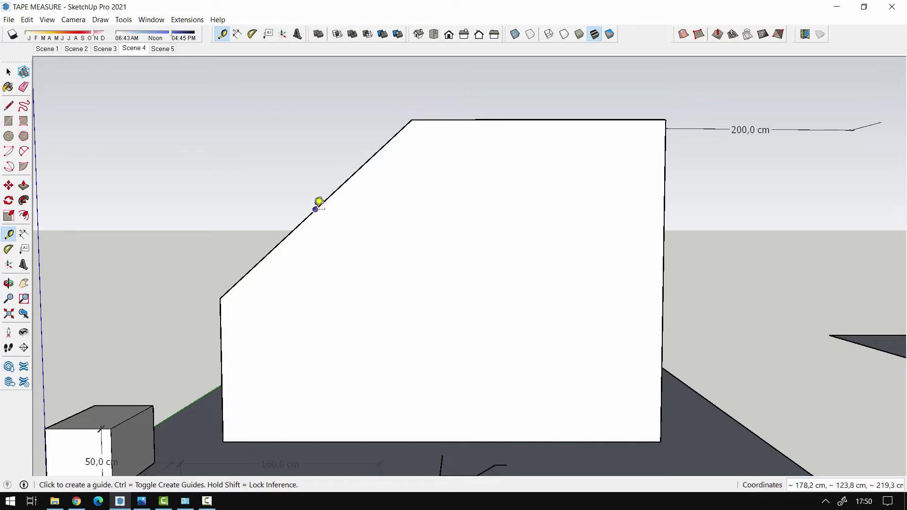
pyautogui.click(316, 209)
pyautogui.press('Escape')
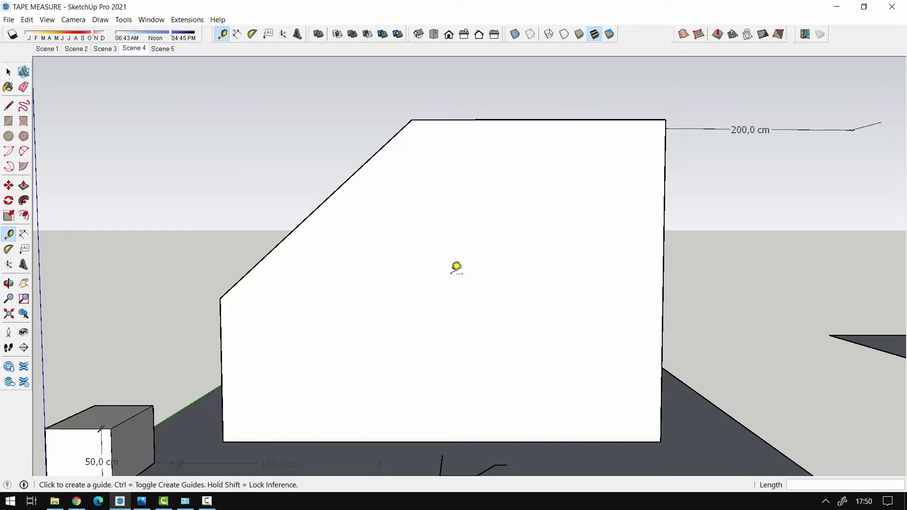
pyautogui.click(663, 329)
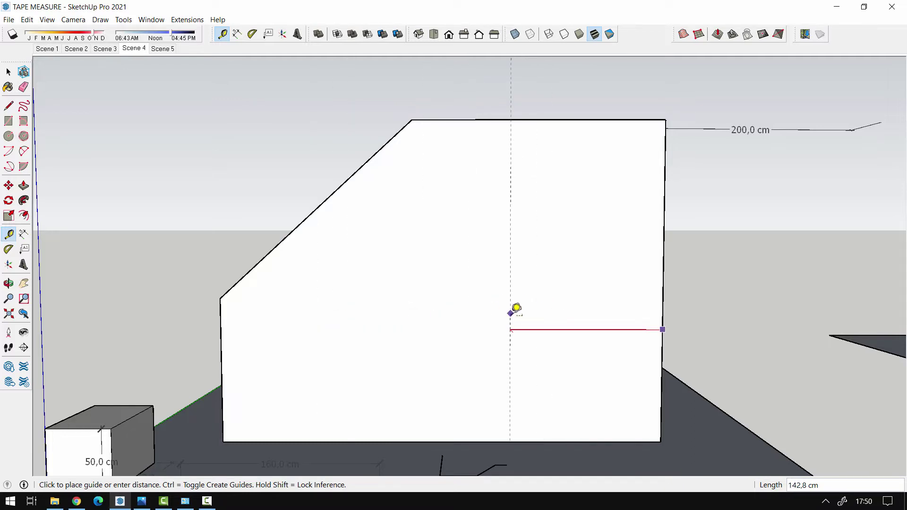
pyautogui.press('Escape')
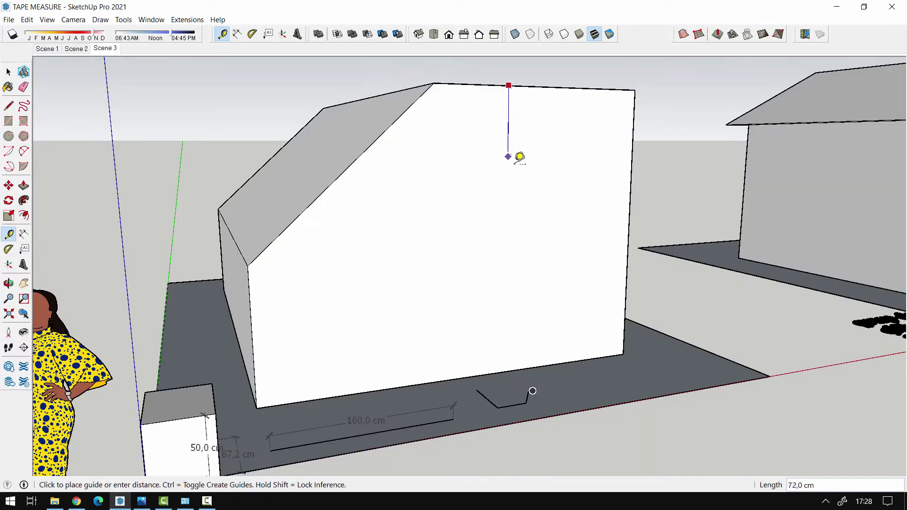
# Place a vertical guide down from the end wall's top edge.
pyautogui.click(507, 273)
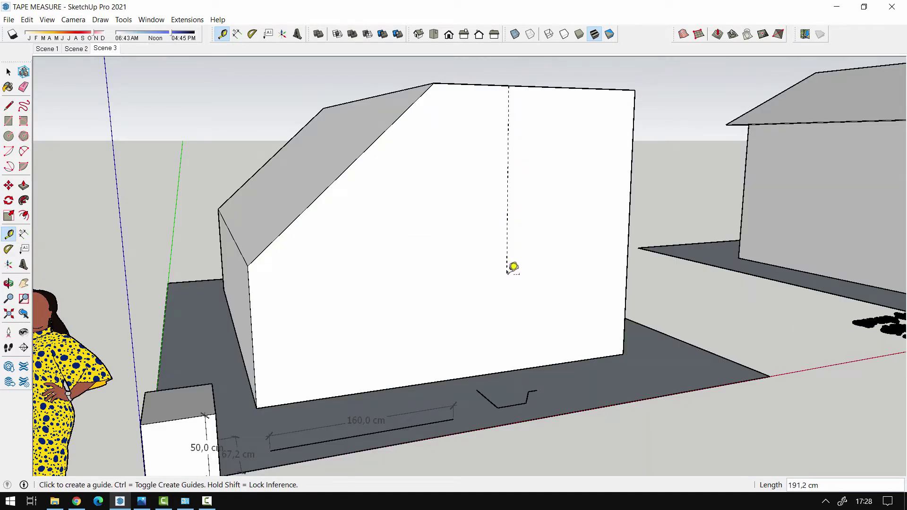
pyautogui.moveTo(561, 262)
pyautogui.mouseDown(button='middle')
pyautogui.moveTo(426, 275)
pyautogui.moveTo(358, 299)
pyautogui.moveTo(352, 284)
pyautogui.mouseUp(button='middle')
pyautogui.scroll(3, 348, 247)
pyautogui.scroll(-4, 371, 258)
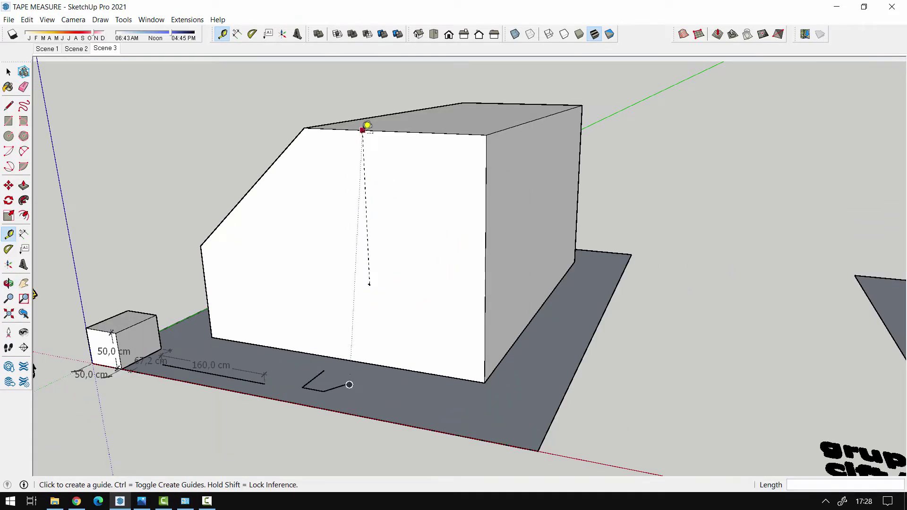
pyautogui.click(369, 283)
pyautogui.scroll(2, 421, 231)
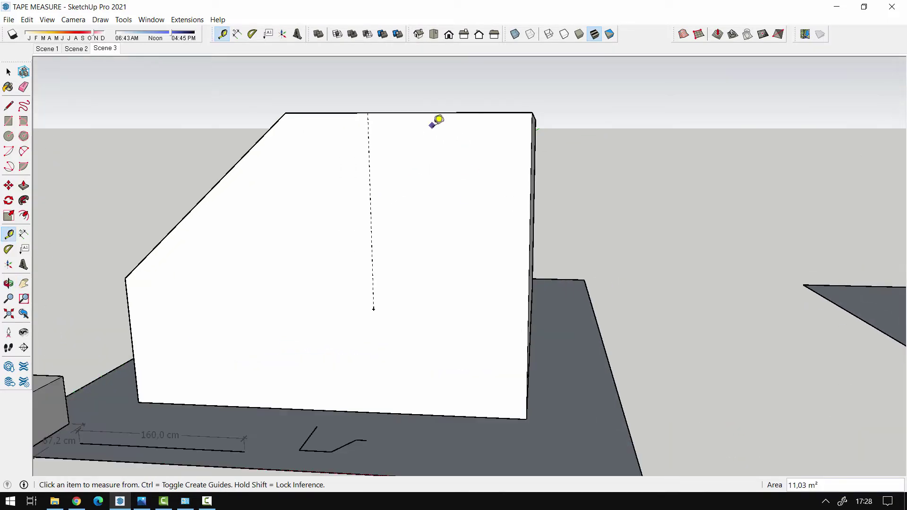
# Measure downward from the wall's top edge and orbit to reveal the building's side.
pyautogui.click(430, 112)
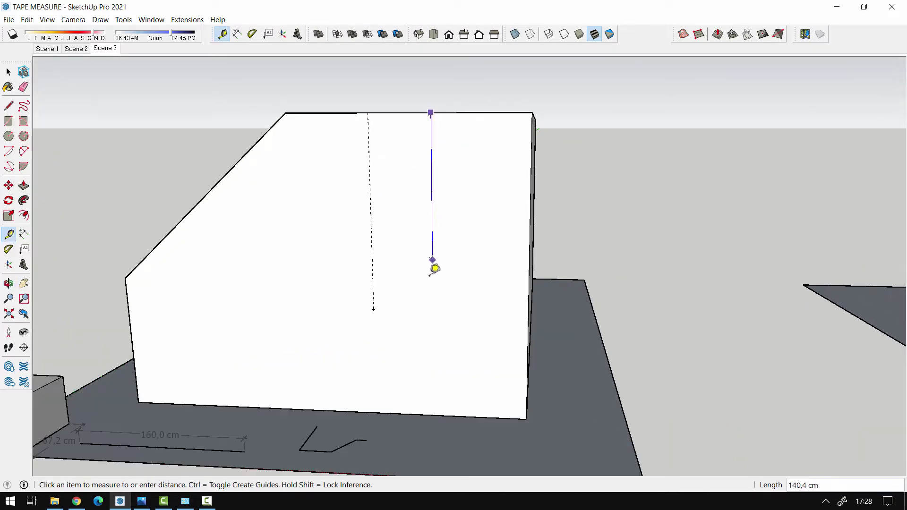
pyautogui.click(432, 304)
pyautogui.moveTo(482, 310)
pyautogui.mouseDown(button='middle')
pyautogui.moveTo(517, 306)
pyautogui.moveTo(523, 228)
pyautogui.mouseUp(button='middle')
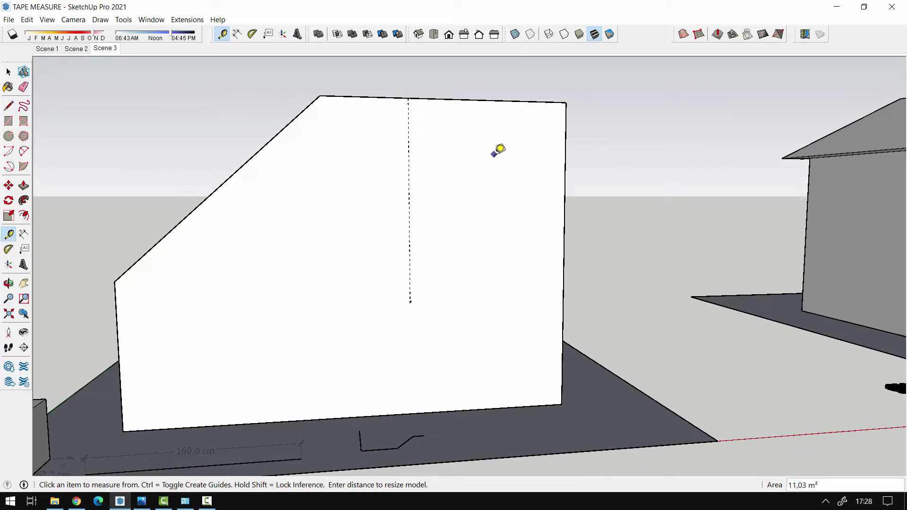
pyautogui.click(493, 158)
pyautogui.moveTo(492, 164); pyautogui.dragTo(408, 220, button='middle')
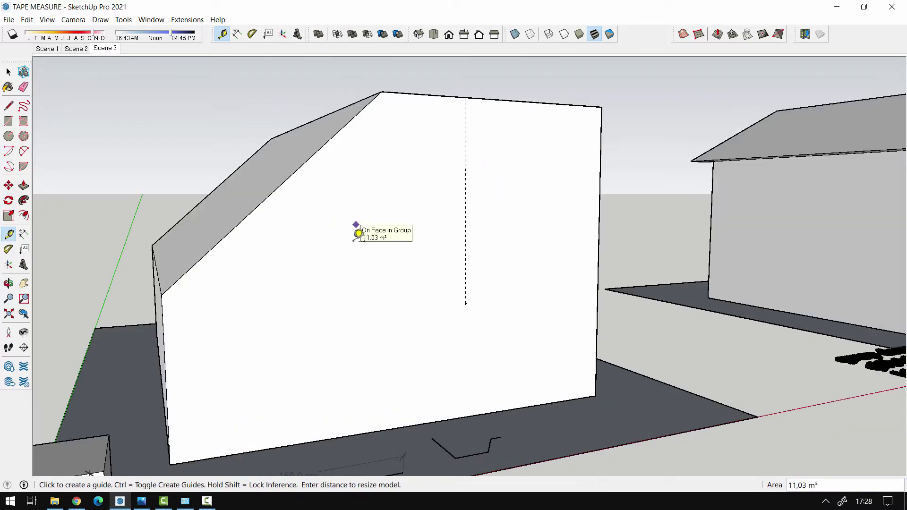
pyautogui.moveTo(354, 229)
pyautogui.mouseDown(button='middle')
pyautogui.moveTo(413, 271)
pyautogui.moveTo(378, 266)
pyautogui.mouseUp(button='middle')
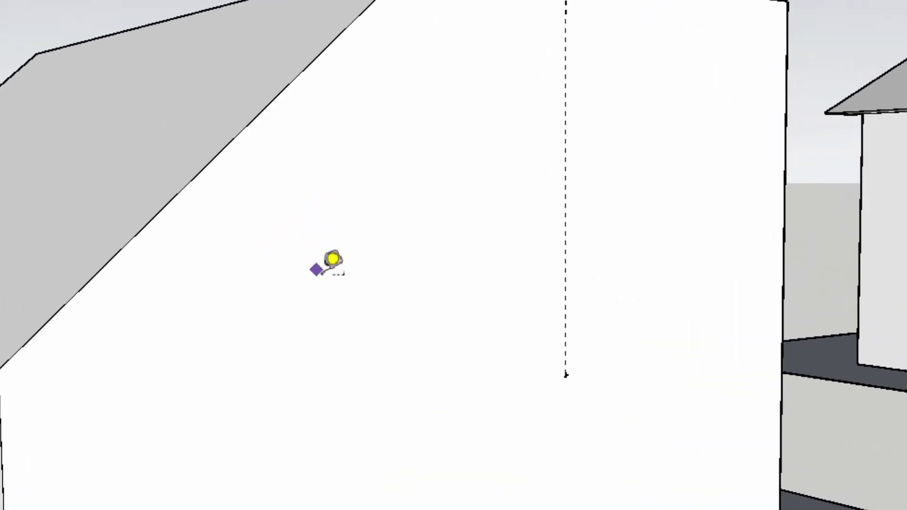
pyautogui.scroll(2, 332, 259)
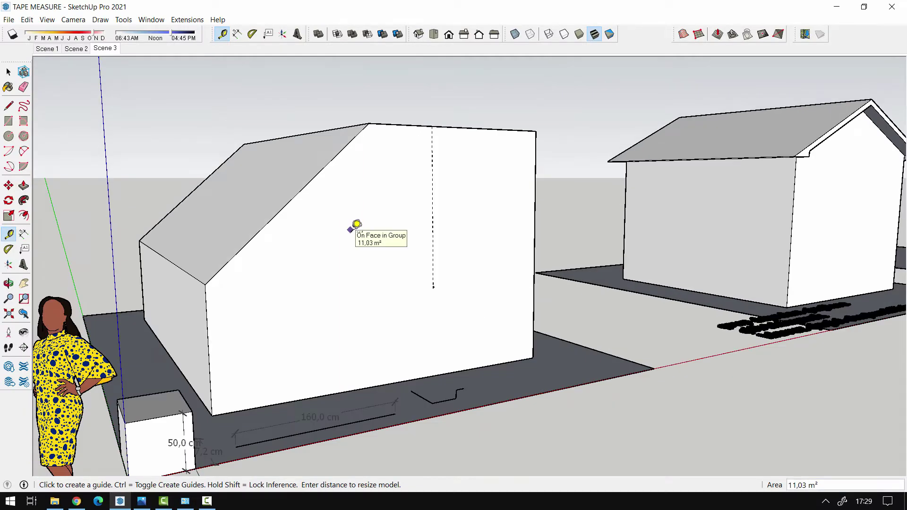
pyautogui.scroll(3, 354, 229)
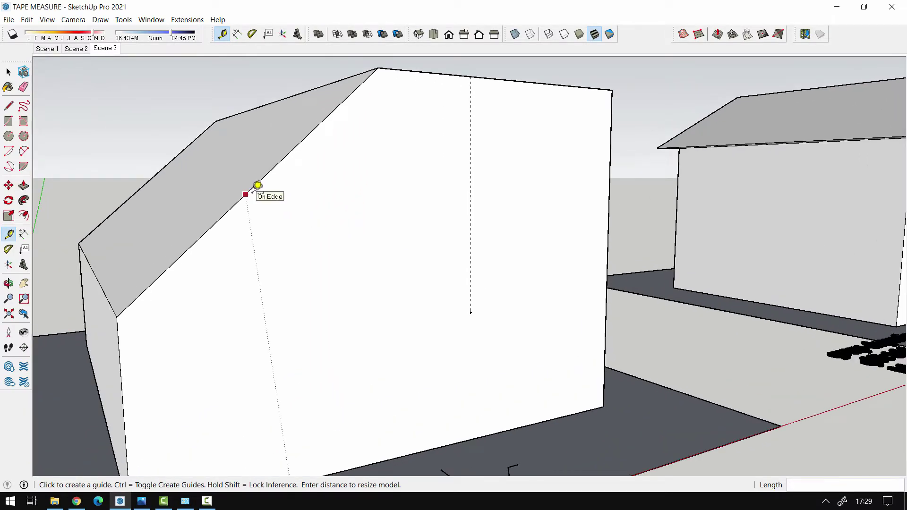
# Add a guide parallel to the sloped roof edge and a horizontal guide below the top.
pyautogui.click(257, 183)
pyautogui.scroll(-1, 314, 200)
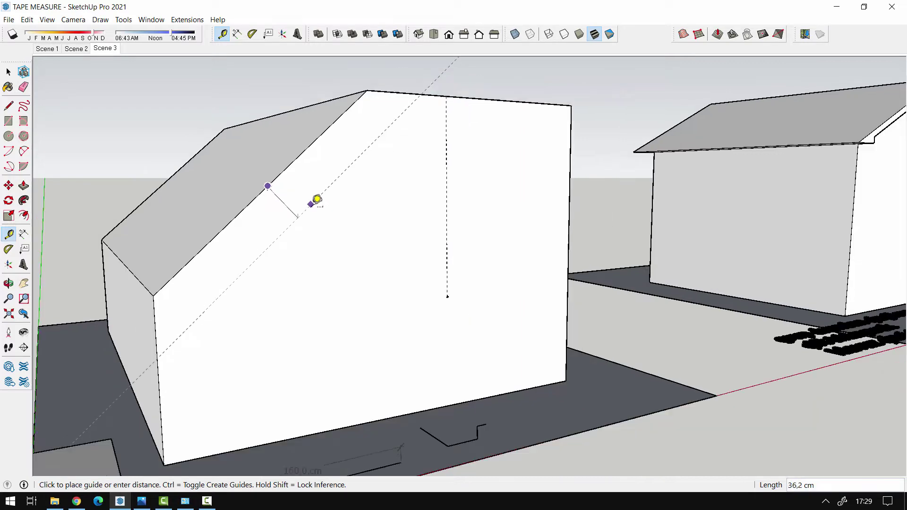
pyautogui.scroll(-2, 316, 200)
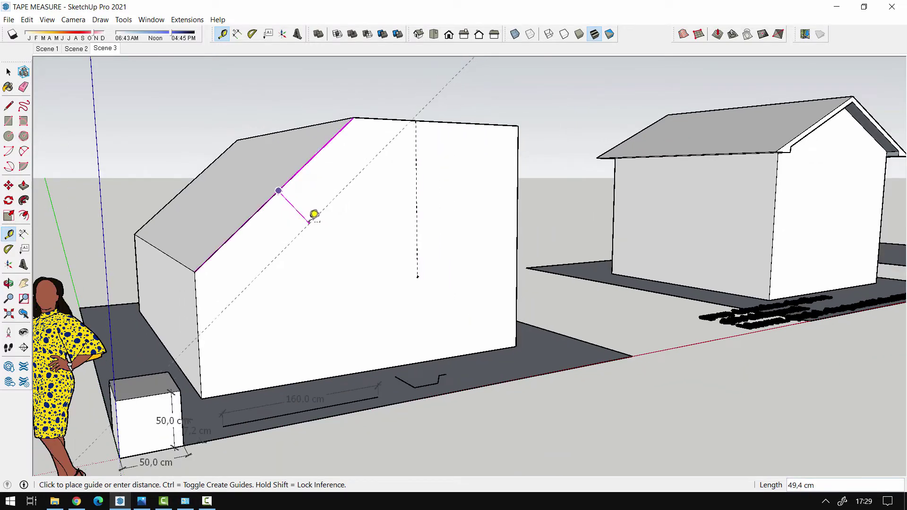
pyautogui.click(314, 214)
pyautogui.moveTo(332, 282); pyautogui.dragTo(283, 293, button='middle')
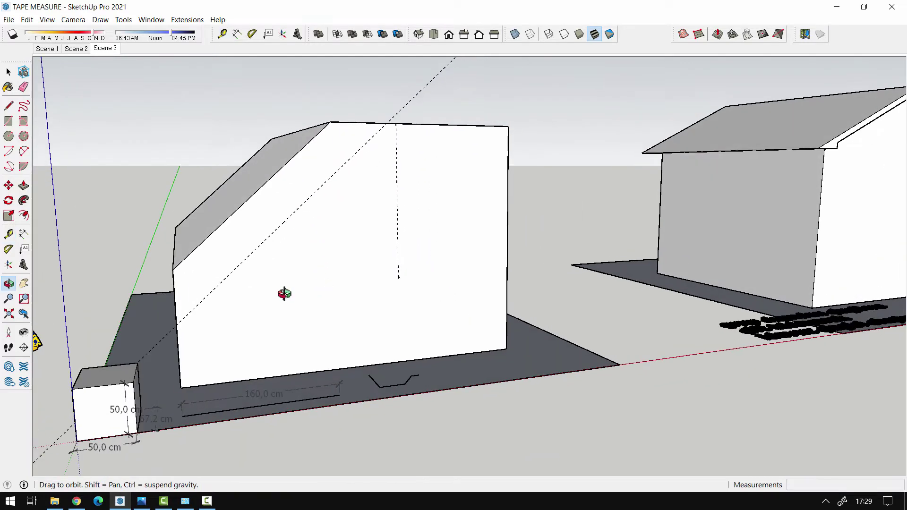
pyautogui.click(468, 124)
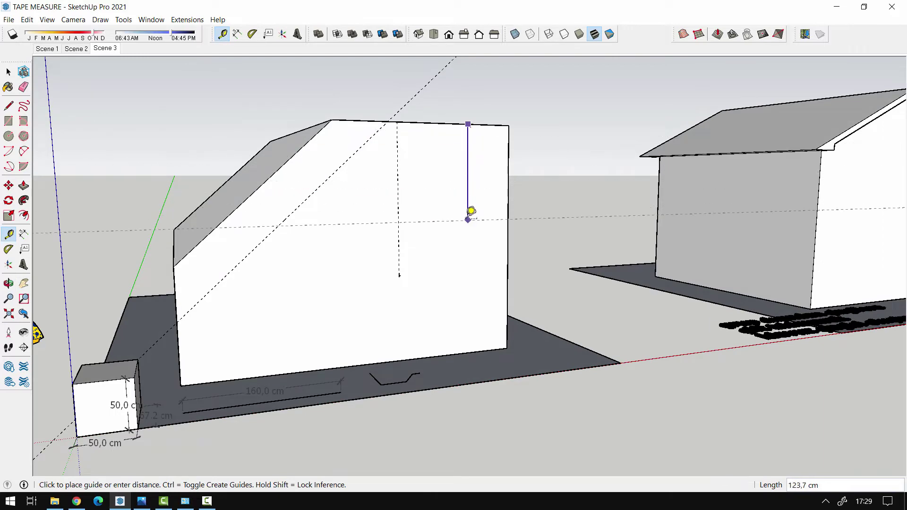
pyautogui.click(468, 211)
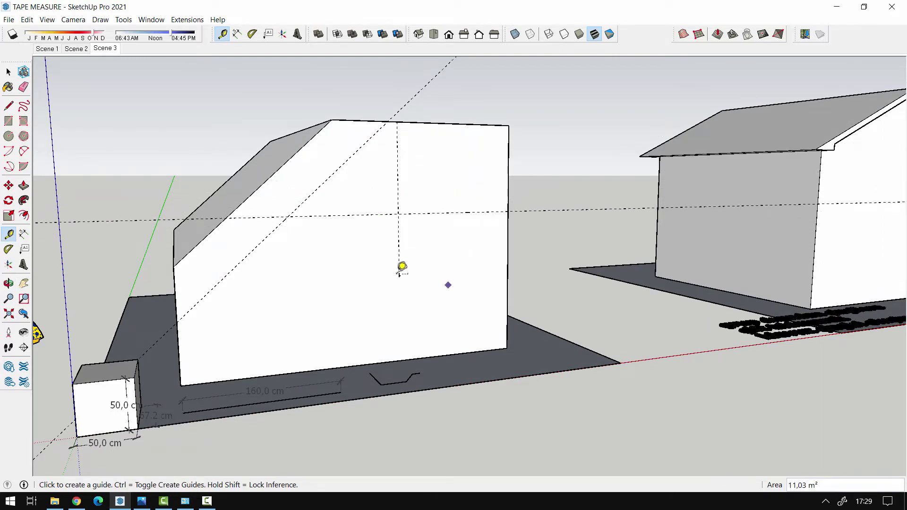
pyautogui.click(27, 20)
pyautogui.moveTo(59, 152)
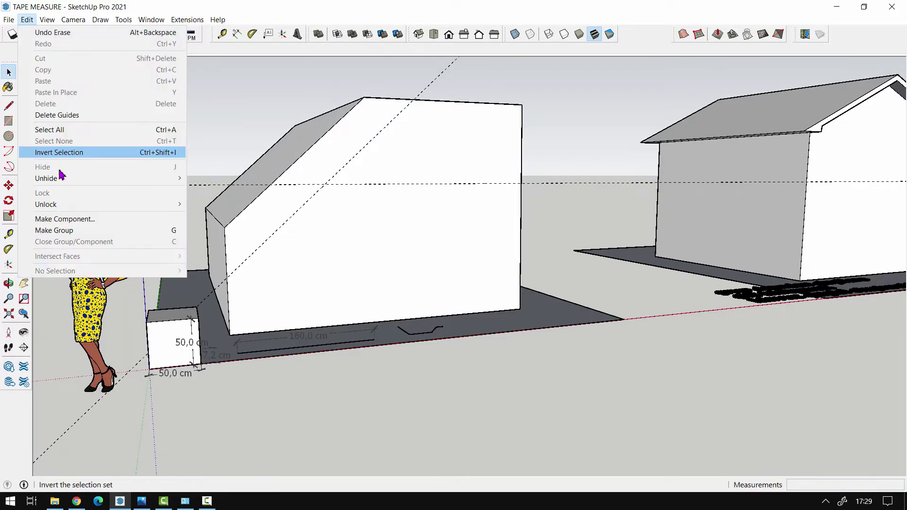
# Erase all guides and re-add one parallel to the sloped edge.
pyautogui.click(60, 116)
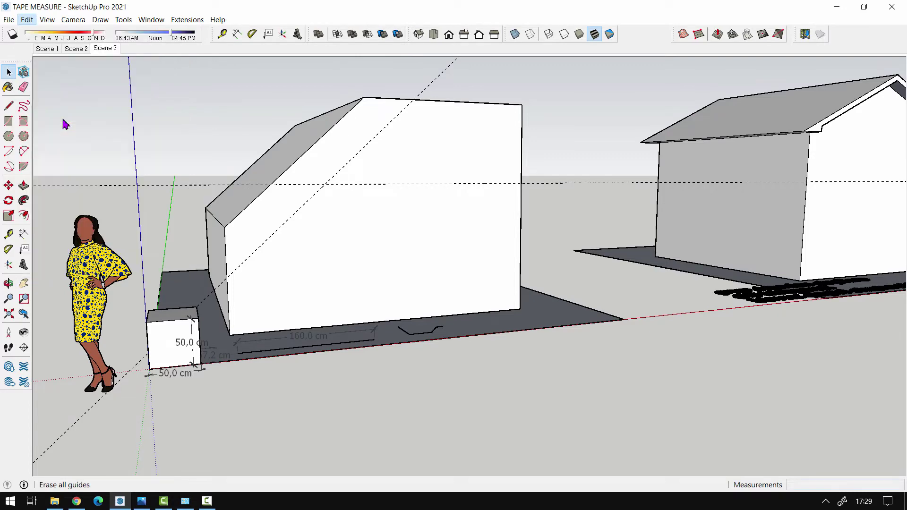
pyautogui.scroll(2, 378, 149)
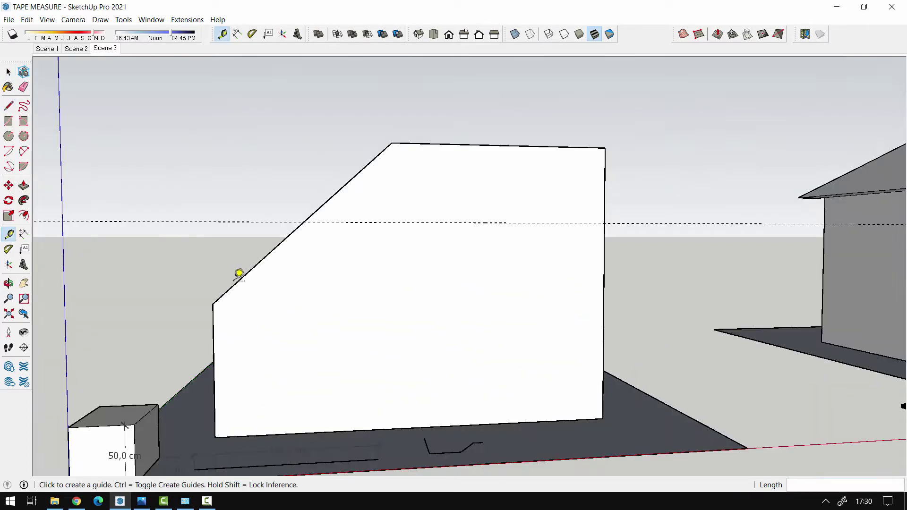
pyautogui.click(241, 279)
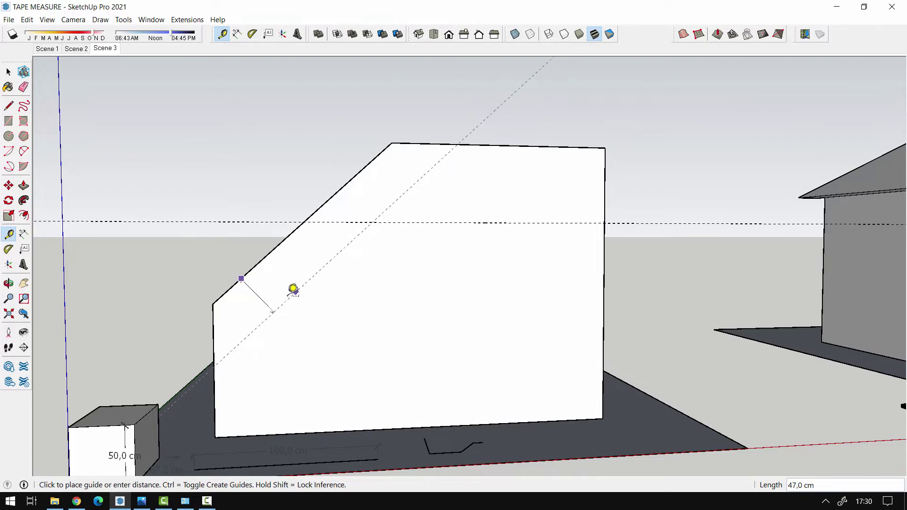
pyautogui.click(279, 303)
pyautogui.moveTo(298, 318); pyautogui.dragTo(225, 373, button='middle')
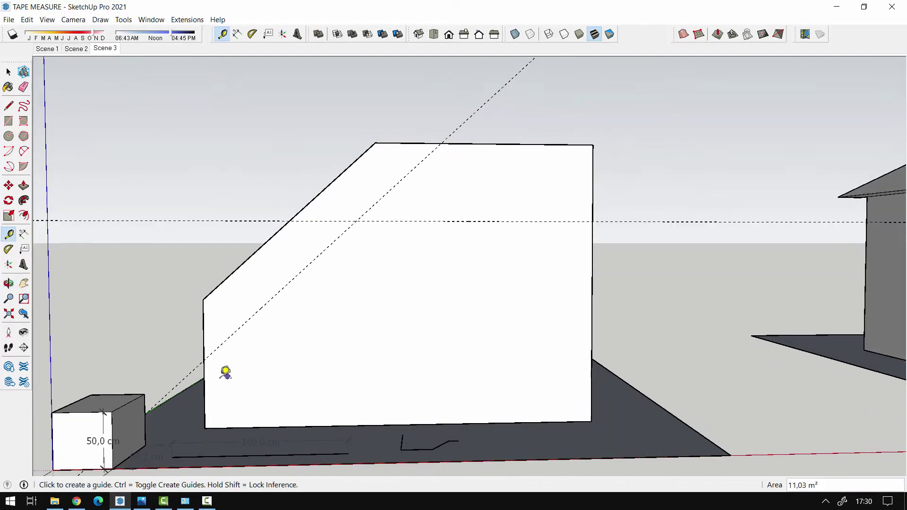
# Place guides 200 cm from the lower-left corner and 300 cm in from the right edge.
pyautogui.click(206, 377)
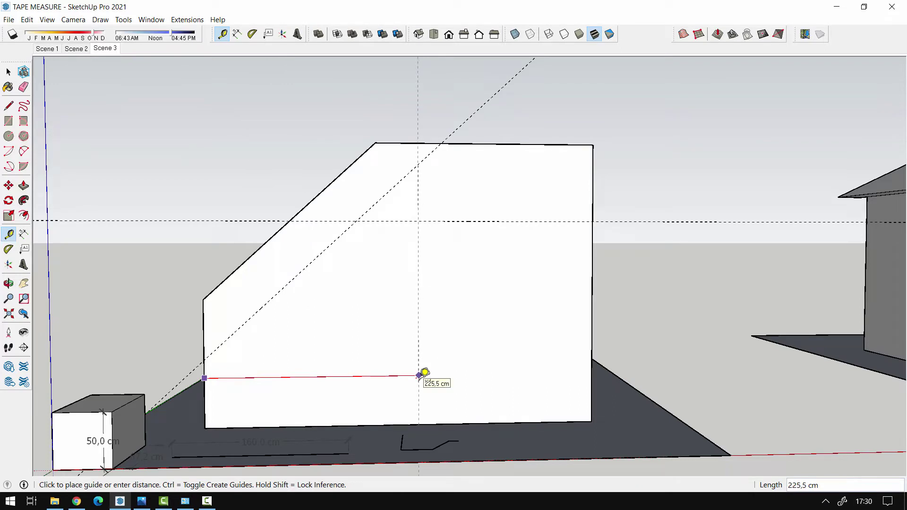
pyautogui.write('00')
pyautogui.press('Return')
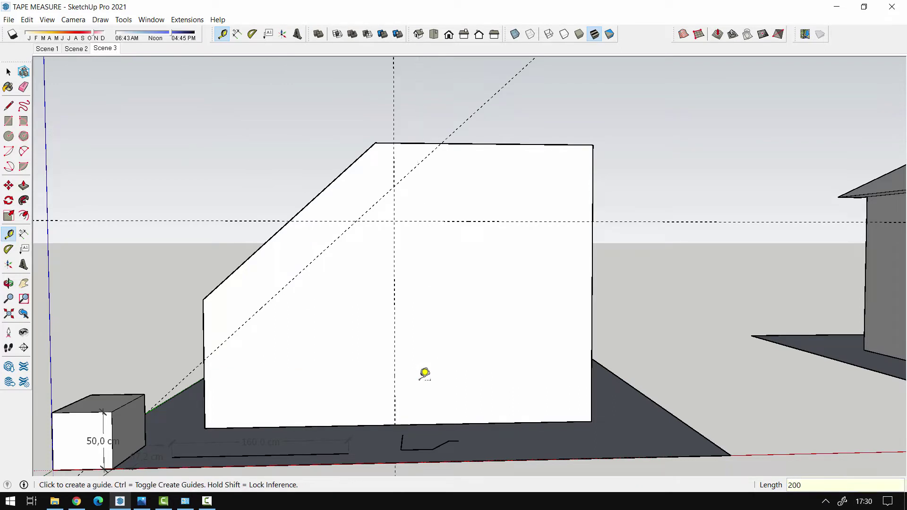
pyautogui.click(592, 303)
pyautogui.write('300')
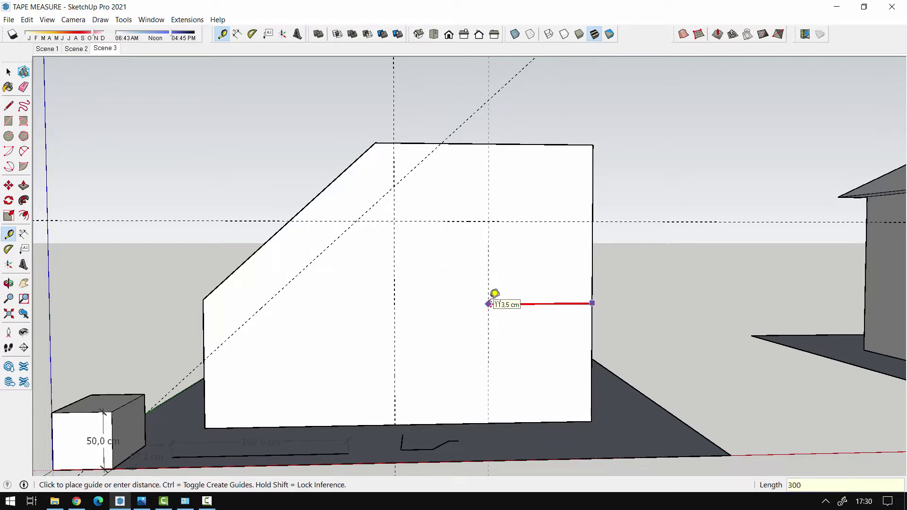
pyautogui.press('Return')
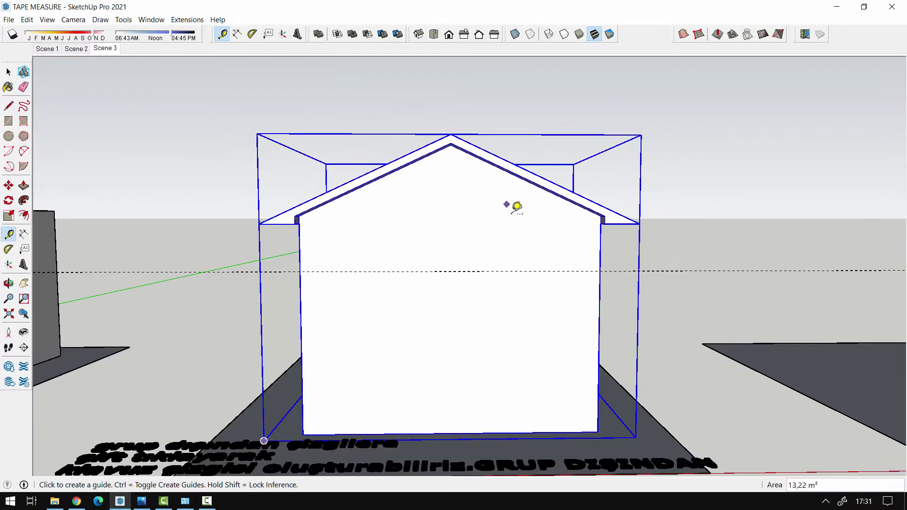
# Place a guide along the roof's upper edge.
pyautogui.press('space')
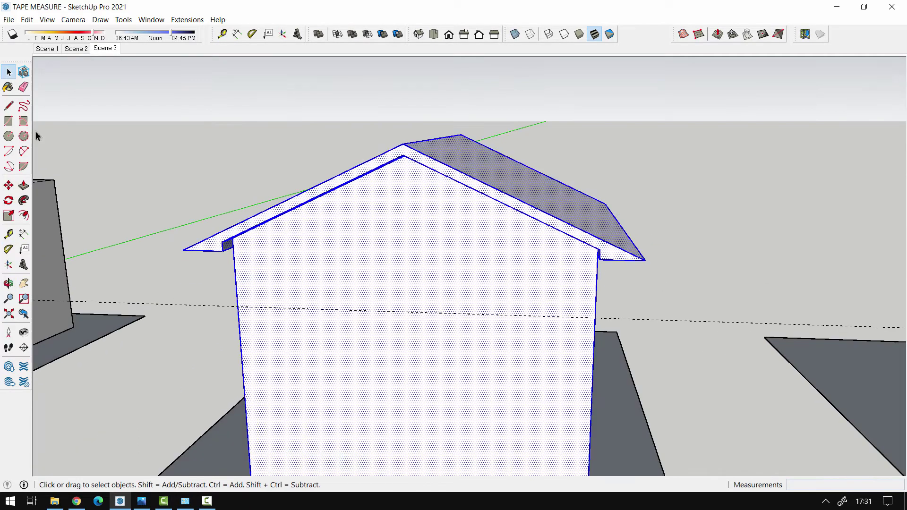
pyautogui.click(9, 233)
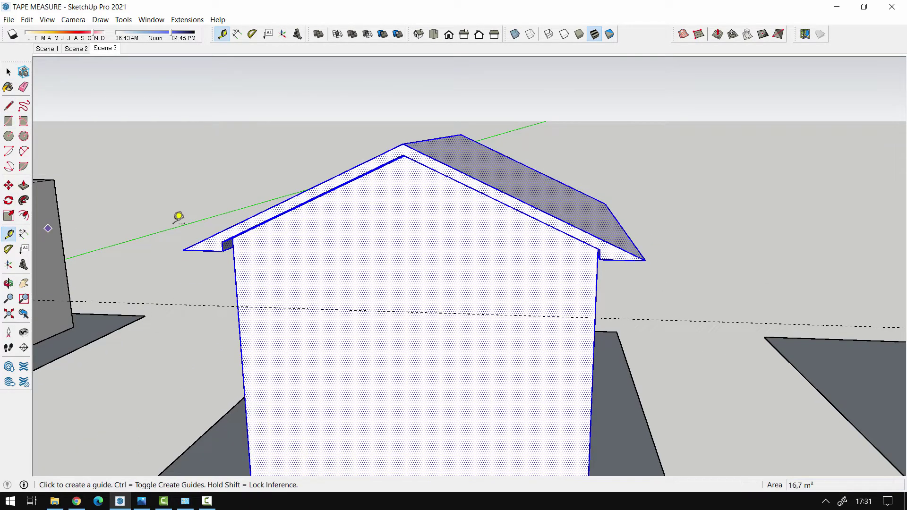
pyautogui.scroll(2, 497, 180)
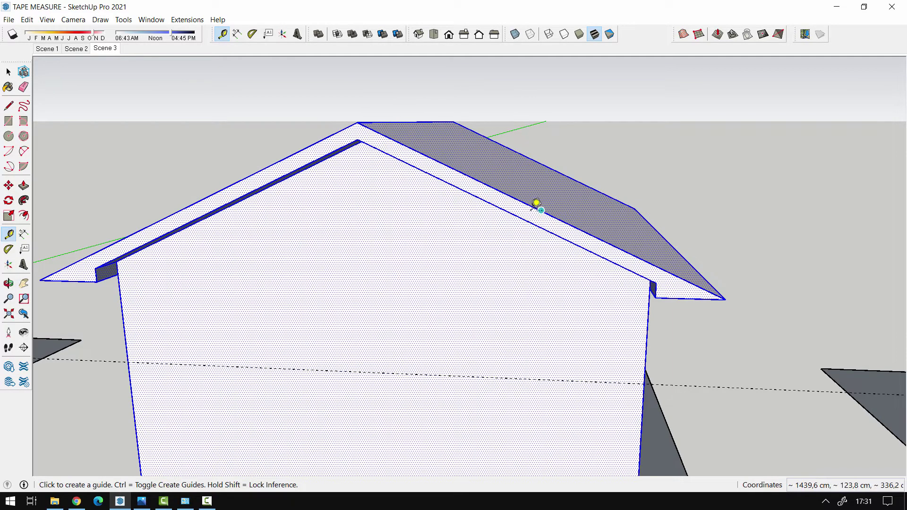
pyautogui.click(533, 202)
# Place a guide from the bottom edge of the house's wall.
pyautogui.moveTo(510, 247)
pyautogui.mouseDown(button='middle')
pyautogui.moveTo(465, 263)
pyautogui.moveTo(308, 208)
pyautogui.moveTo(713, 216)
pyautogui.moveTo(704, 220)
pyautogui.mouseUp(button='middle')
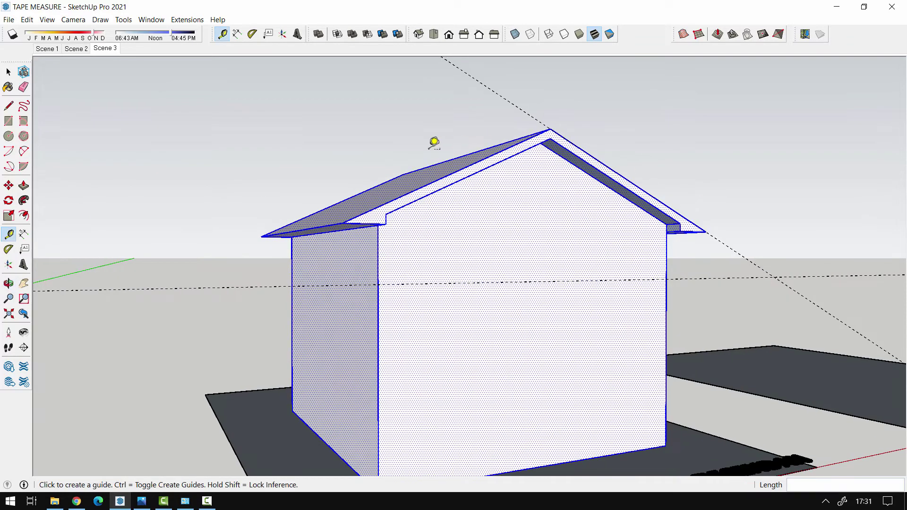
pyautogui.scroll(1, 439, 160)
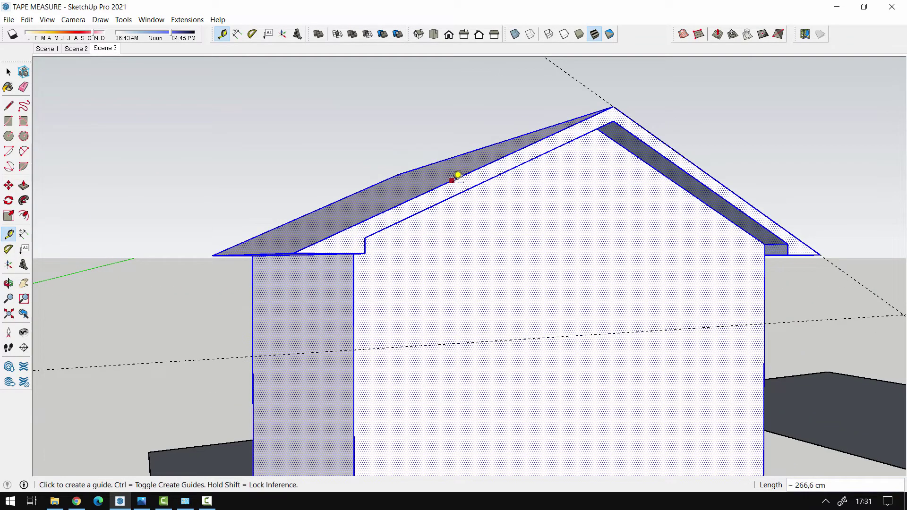
pyautogui.scroll(-3, 462, 158)
pyautogui.scroll(-1, 462, 158)
pyautogui.scroll(2, 585, 263)
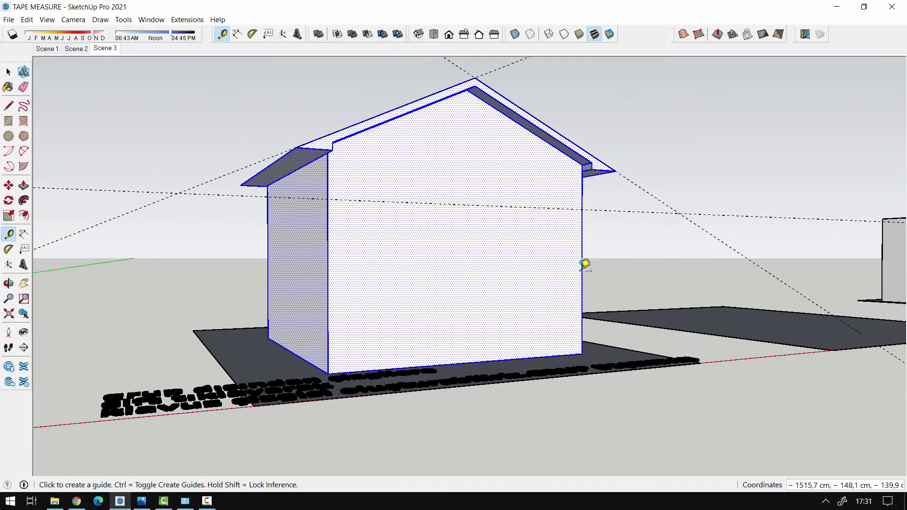
pyautogui.moveTo(584, 263); pyautogui.dragTo(522, 361, button='middle')
pyautogui.scroll(2, 520, 369)
pyautogui.scroll(1, 516, 349)
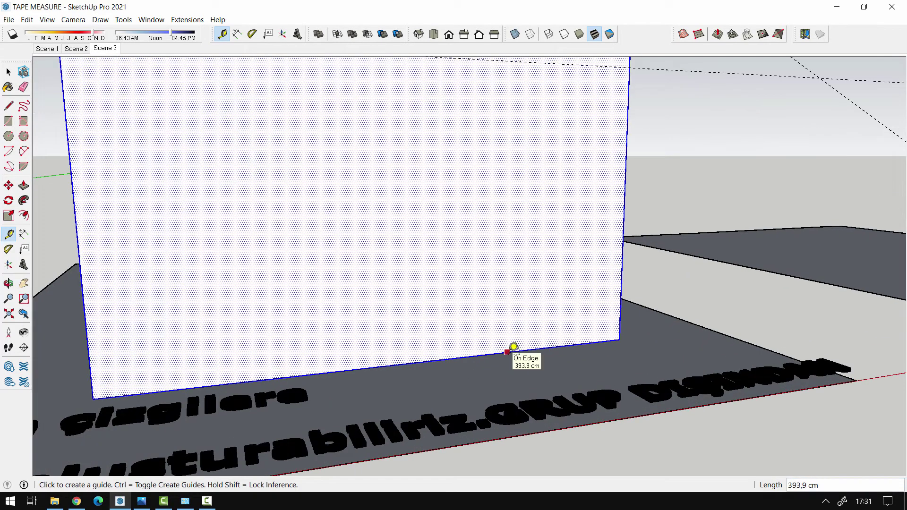
pyautogui.click(513, 347)
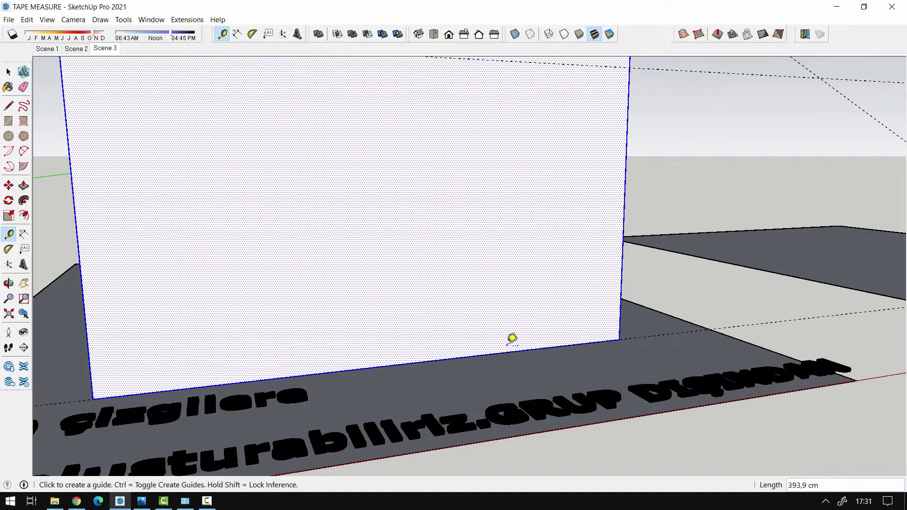
# Orbit around the house to a three-quarter view.
pyautogui.scroll(-3, 510, 340)
pyautogui.moveTo(507, 340)
pyautogui.mouseDown(button='middle')
pyautogui.moveTo(437, 323)
pyautogui.moveTo(442, 256)
pyautogui.mouseUp(button='middle')
pyautogui.scroll(2, 496, 239)
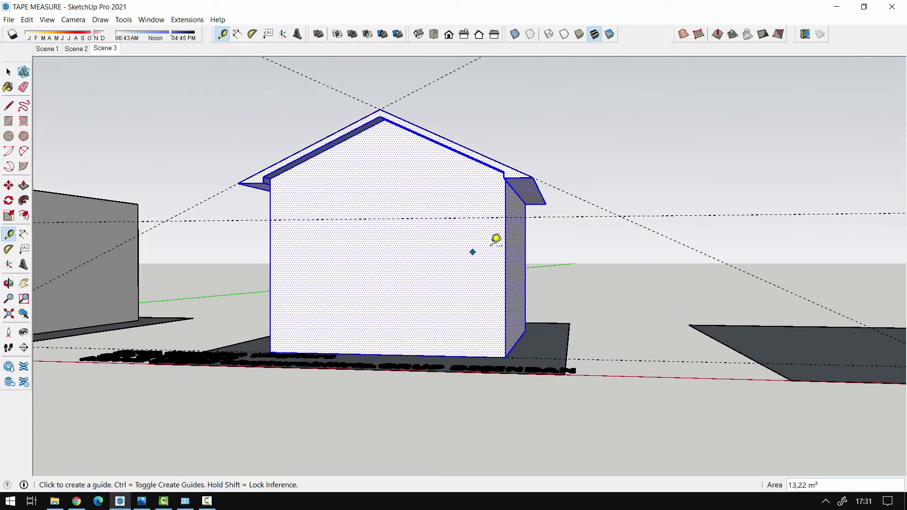
pyautogui.scroll(3, 499, 164)
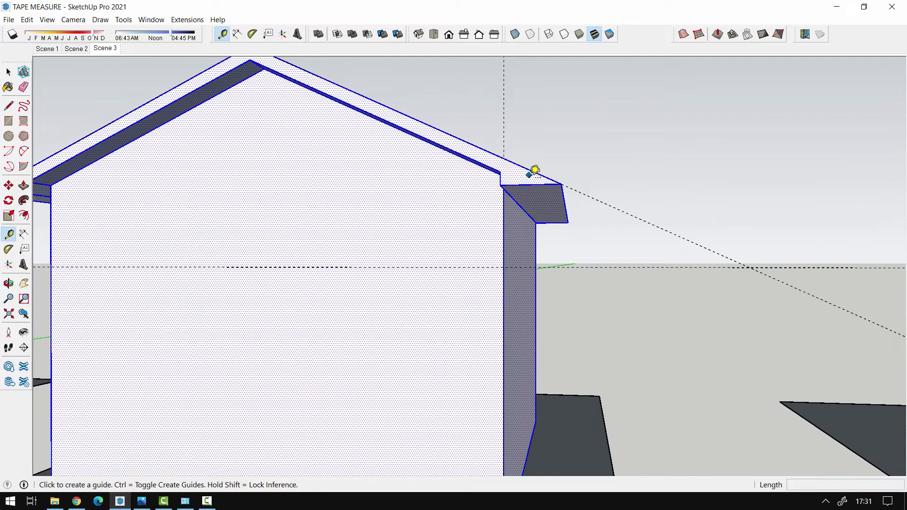
pyautogui.scroll(1, 533, 170)
pyautogui.scroll(-5, 568, 237)
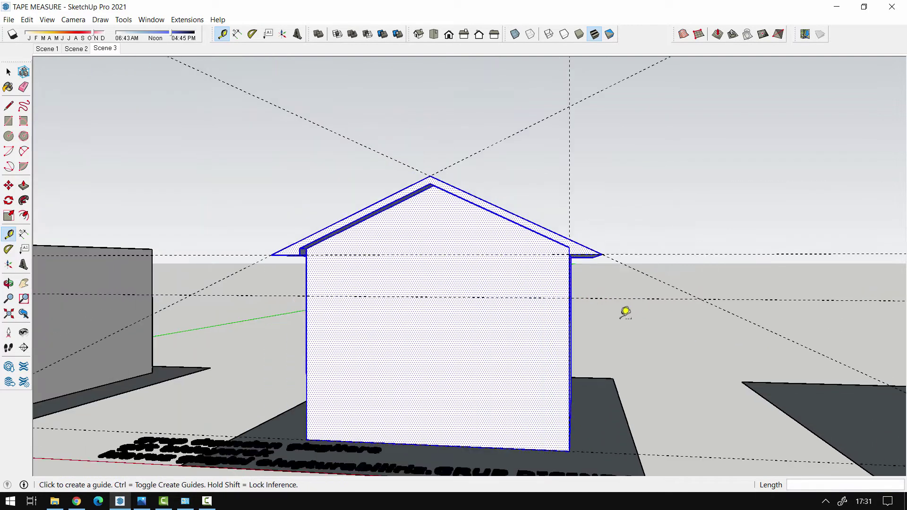
pyautogui.moveTo(625, 311)
pyautogui.mouseDown(button='middle')
pyautogui.moveTo(490, 324)
pyautogui.moveTo(385, 320)
pyautogui.moveTo(539, 362)
pyautogui.moveTo(680, 358)
pyautogui.moveTo(496, 263)
pyautogui.mouseUp(button='middle')
# Make the house geometry into a group.
pyautogui.rightClick(496, 264)
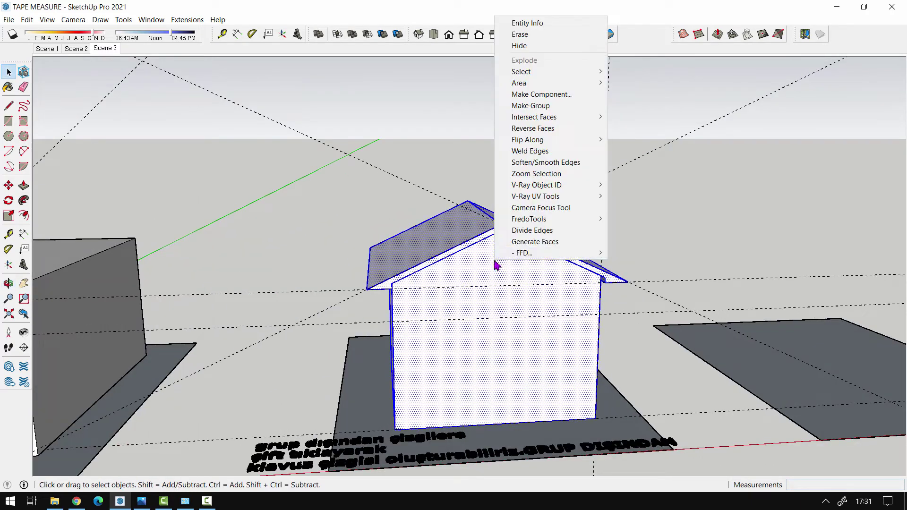
pyautogui.click(542, 106)
pyautogui.moveTo(568, 277)
pyautogui.mouseDown(button='middle')
pyautogui.moveTo(452, 342)
pyautogui.moveTo(422, 296)
pyautogui.mouseUp(button='middle')
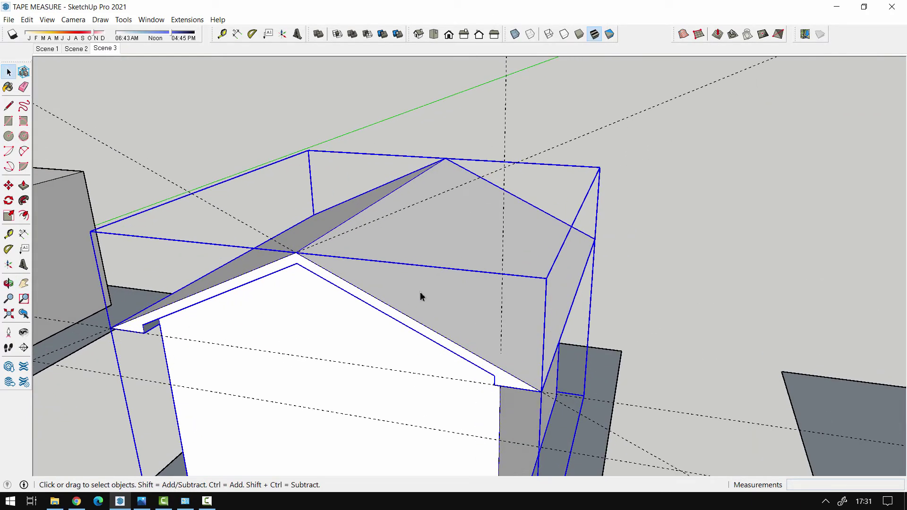
# Delete every guide line in the model from the Edit menu.
pyautogui.click(27, 19)
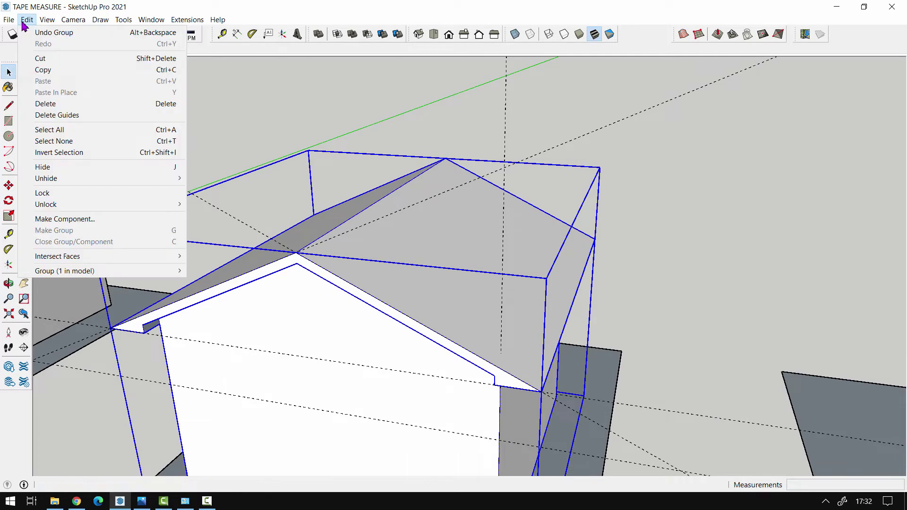
pyautogui.click(54, 115)
pyautogui.scroll(-5, 431, 257)
pyautogui.moveTo(431, 257); pyautogui.dragTo(458, 211, button='middle')
pyautogui.scroll(4, 480, 261)
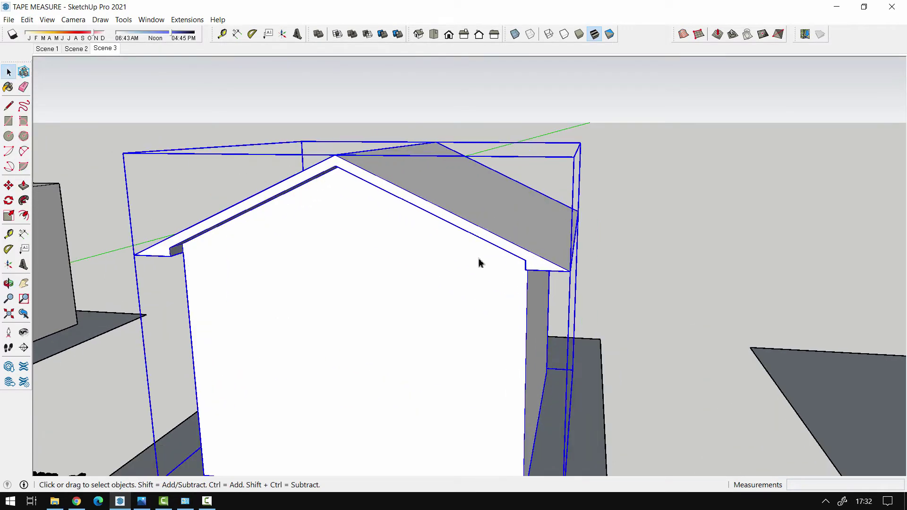
pyautogui.scroll(1, 404, 186)
# Deselect the group and begin a new guide from the roof edge.
pyautogui.click(160, 131)
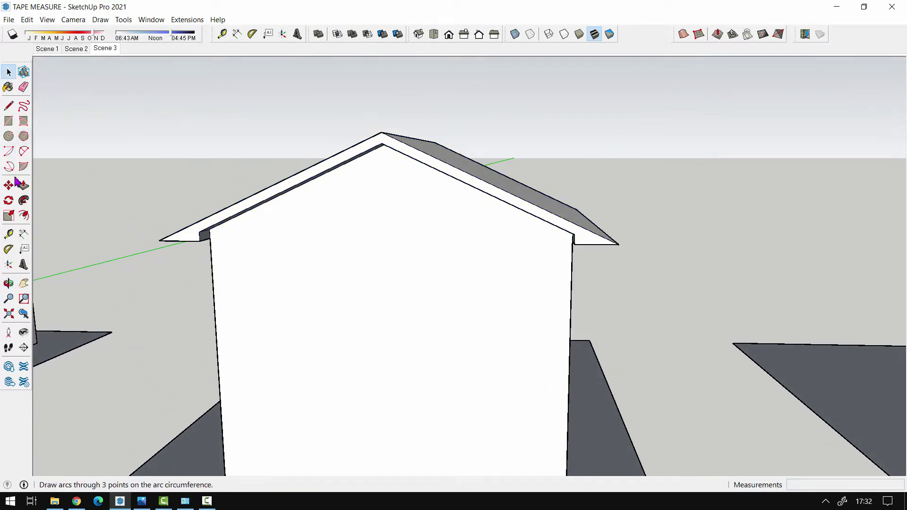
pyautogui.click(9, 237)
pyautogui.moveTo(128, 231)
pyautogui.mouseDown(button='middle')
pyautogui.moveTo(351, 237)
pyautogui.moveTo(451, 257)
pyautogui.moveTo(453, 234)
pyautogui.mouseUp(button='middle')
pyautogui.scroll(2, 398, 200)
pyautogui.click(391, 203)
# Place a guide parallel to the roof edge, then abandon a second guide attempt.
pyautogui.press('Escape')
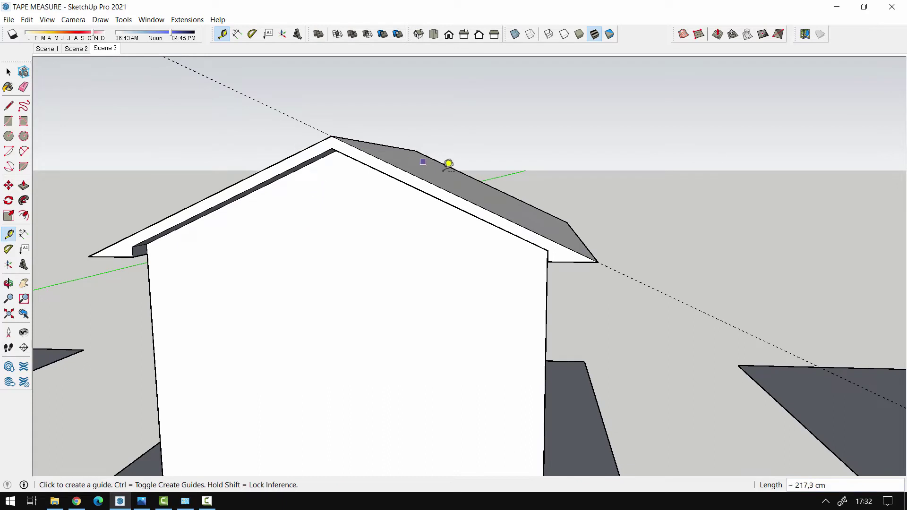
pyautogui.click(464, 196)
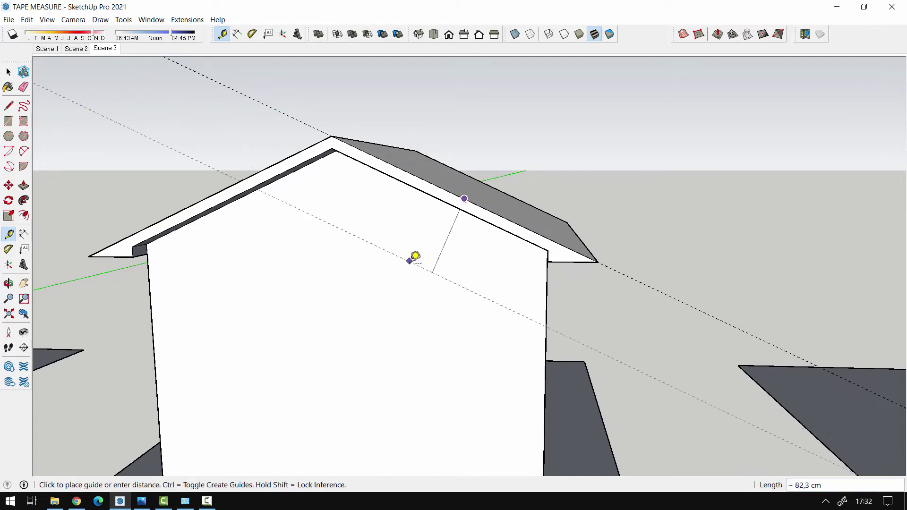
pyautogui.moveTo(415, 258)
pyautogui.mouseDown(button='middle')
pyautogui.moveTo(481, 217)
pyautogui.moveTo(527, 172)
pyautogui.mouseUp(button='middle')
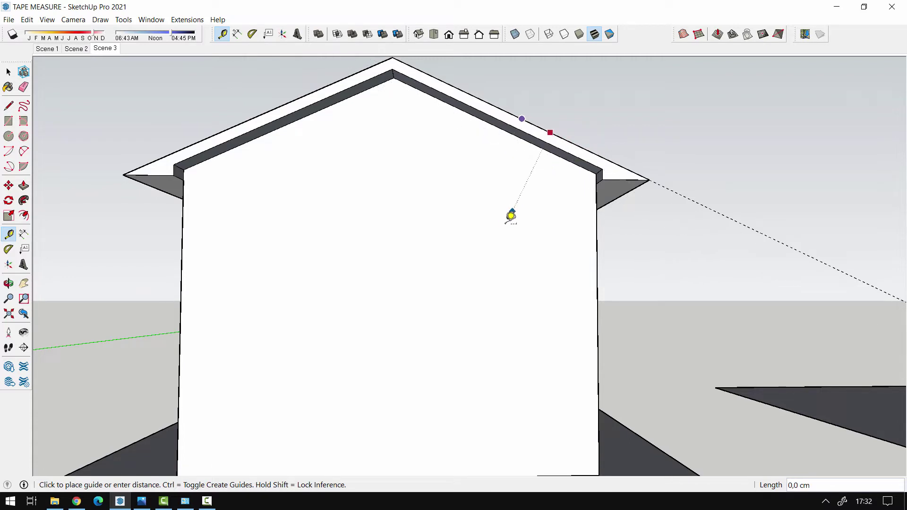
pyautogui.moveTo(510, 216)
pyautogui.mouseDown(button='middle')
pyautogui.moveTo(467, 259)
pyautogui.moveTo(474, 251)
pyautogui.mouseUp(button='middle')
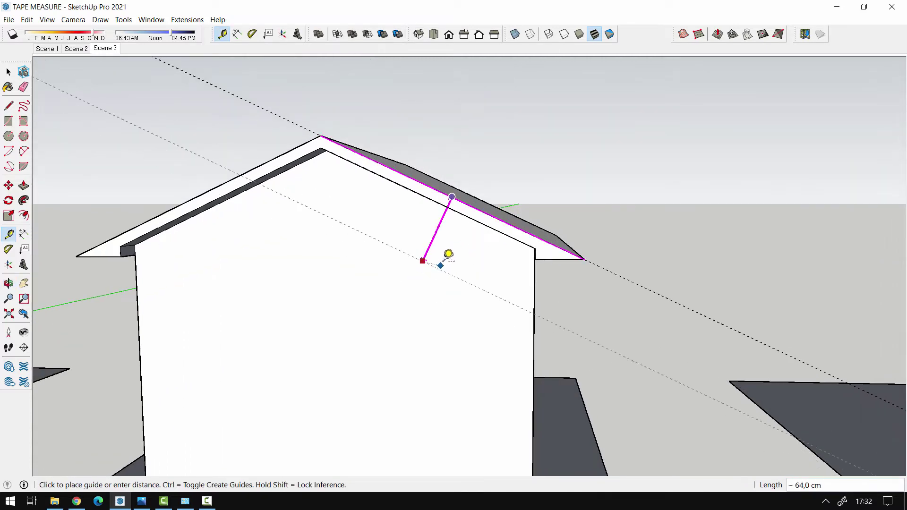
pyautogui.click(431, 266)
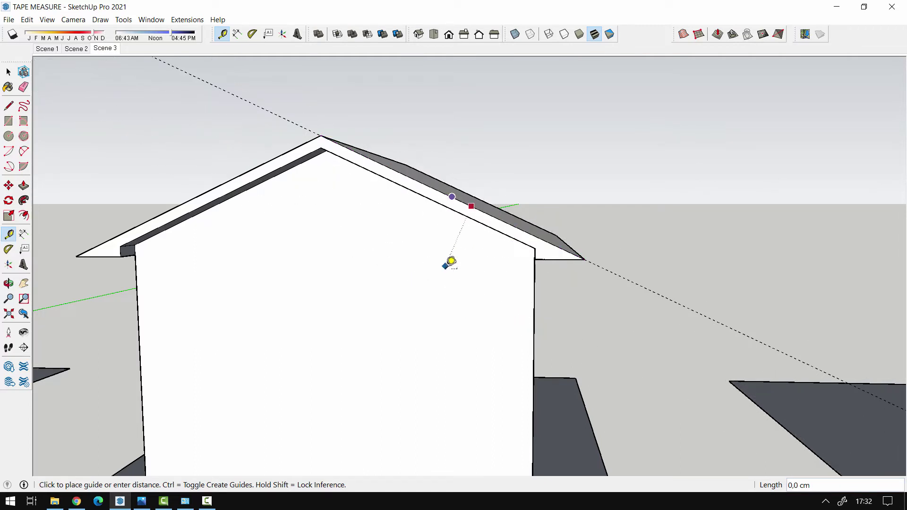
pyautogui.moveTo(441, 277)
pyautogui.mouseDown(button='middle')
pyautogui.moveTo(415, 279)
pyautogui.moveTo(449, 176)
pyautogui.mouseUp(button='middle')
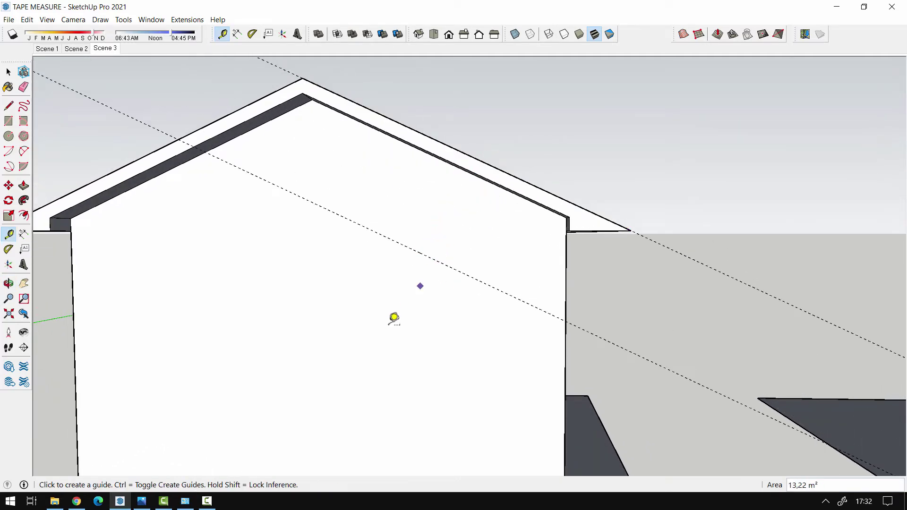
pyautogui.moveTo(392, 318)
pyautogui.mouseDown(button='middle')
pyautogui.moveTo(622, 342)
pyautogui.moveTo(658, 318)
pyautogui.moveTo(597, 322)
pyautogui.moveTo(389, 211)
pyautogui.mouseUp(button='middle')
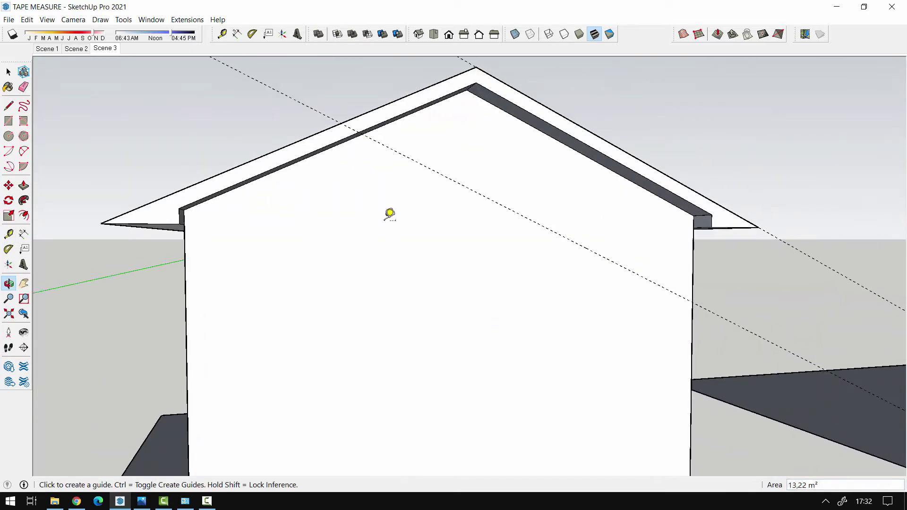
pyautogui.click(290, 144)
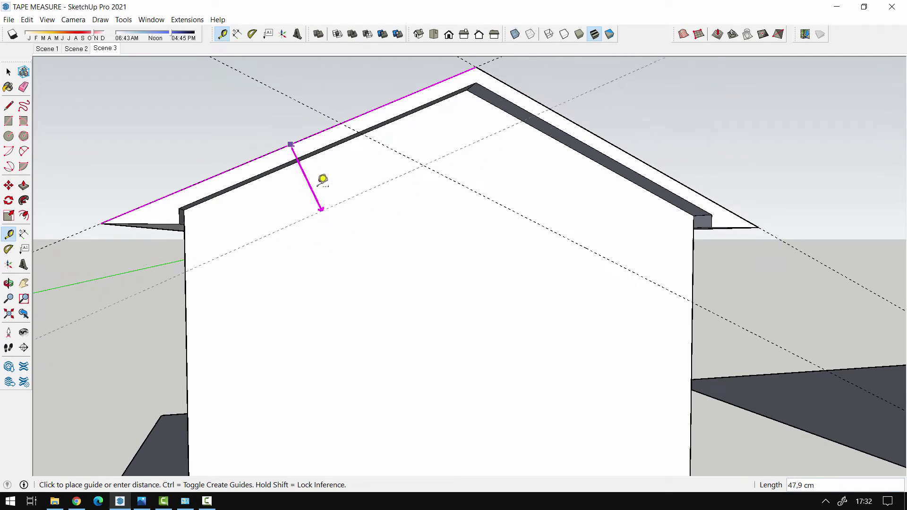
pyautogui.press('Escape')
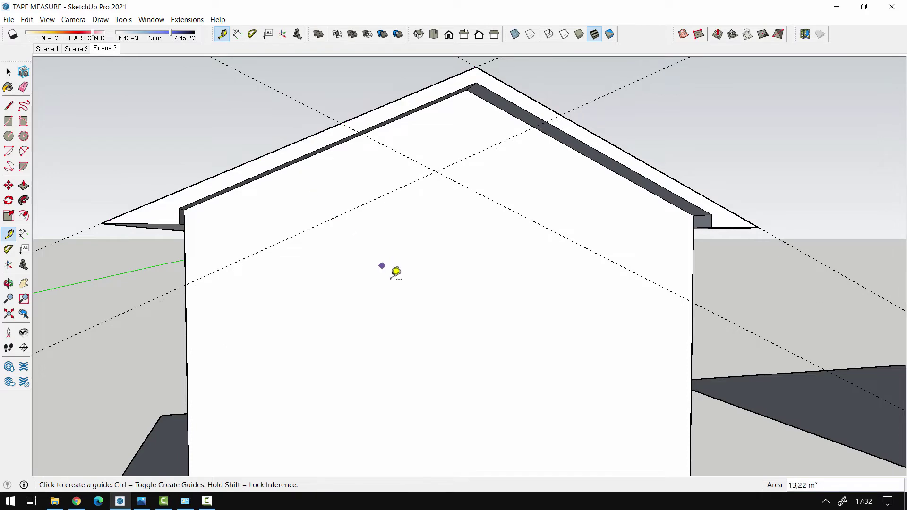
# Add a guide running down the roof from a point on the ridge.
pyautogui.moveTo(395, 271)
pyautogui.mouseDown(button='middle')
pyautogui.moveTo(328, 290)
pyautogui.moveTo(348, 353)
pyautogui.moveTo(204, 403)
pyautogui.mouseUp(button='middle')
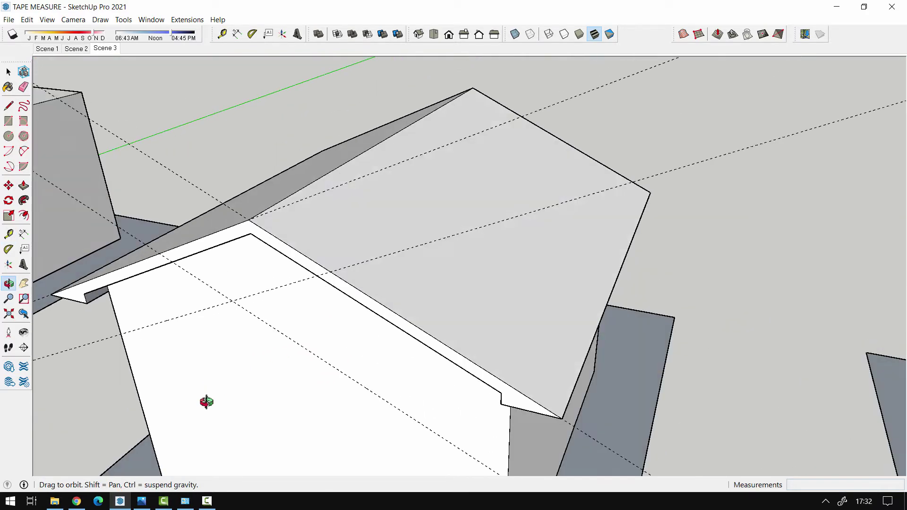
pyautogui.moveTo(370, 117)
pyautogui.mouseDown(button='middle')
pyautogui.moveTo(387, 197)
pyautogui.moveTo(374, 189)
pyautogui.mouseUp(button='middle')
pyautogui.scroll(-1, 374, 189)
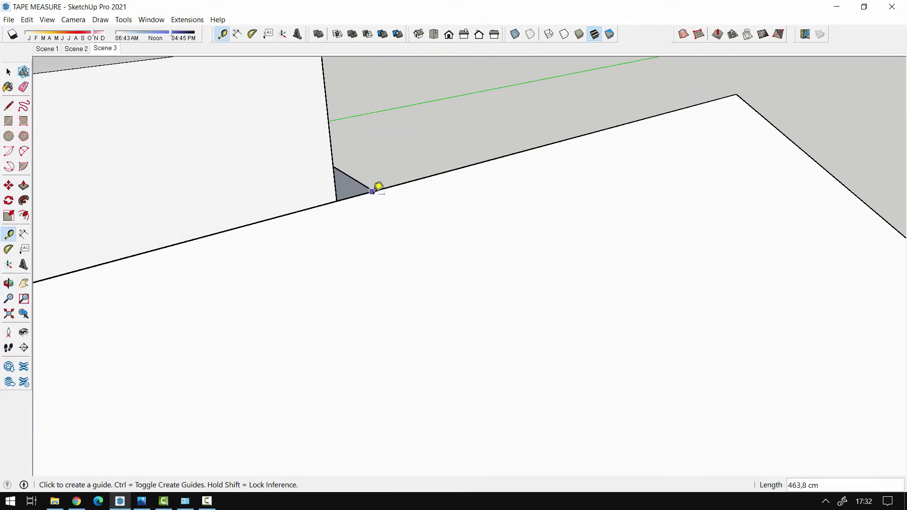
pyautogui.click(377, 185)
pyautogui.scroll(-3, 399, 212)
pyautogui.scroll(-3, 415, 251)
pyautogui.moveTo(435, 296); pyautogui.dragTo(482, 218, button='middle')
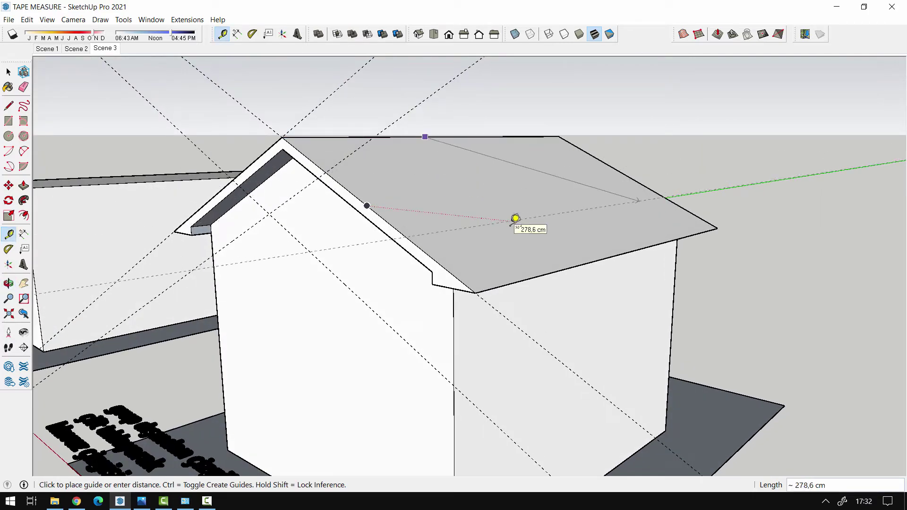
pyautogui.click(564, 243)
pyautogui.moveTo(498, 180)
pyautogui.mouseDown(button='middle')
pyautogui.moveTo(510, 179)
pyautogui.moveTo(512, 255)
pyautogui.moveTo(260, 175)
pyautogui.mouseUp(button='middle')
pyautogui.scroll(-3, 511, 179)
pyautogui.scroll(-3, 457, 163)
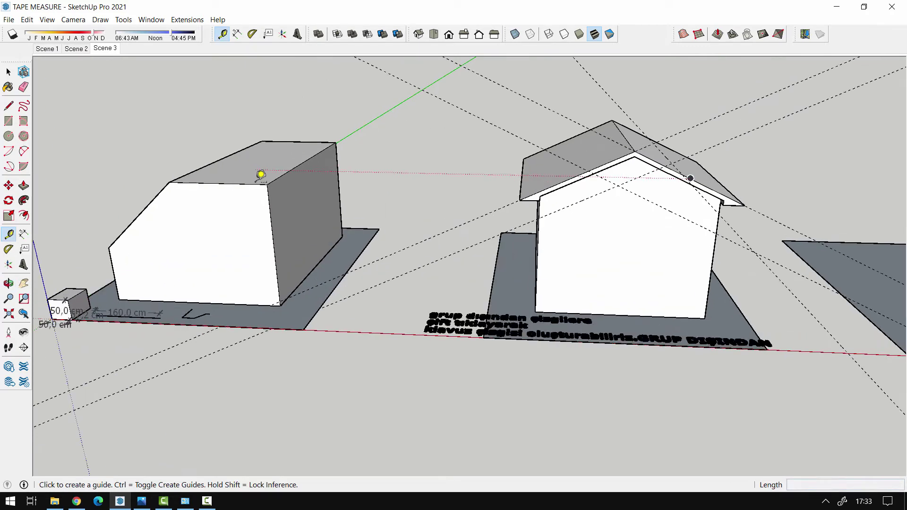
pyautogui.scroll(3, 261, 175)
pyautogui.click(249, 187)
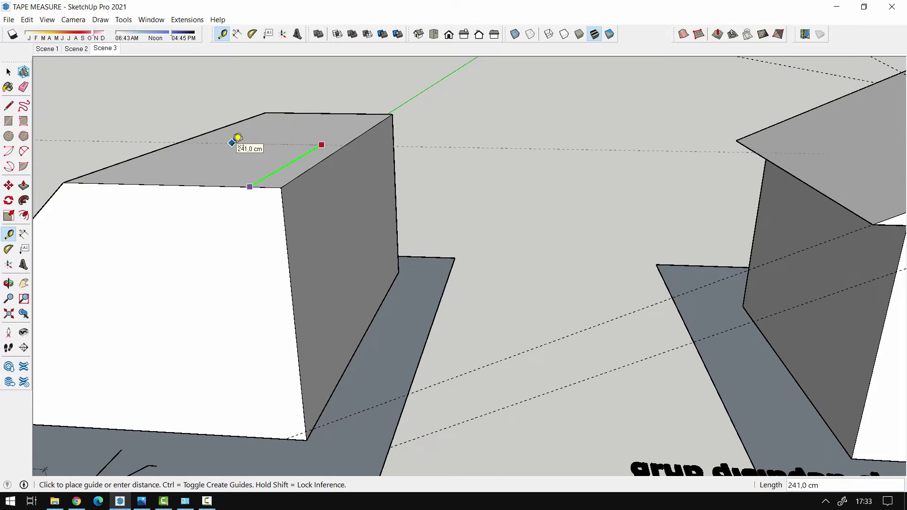
pyautogui.scroll(-3, 376, 244)
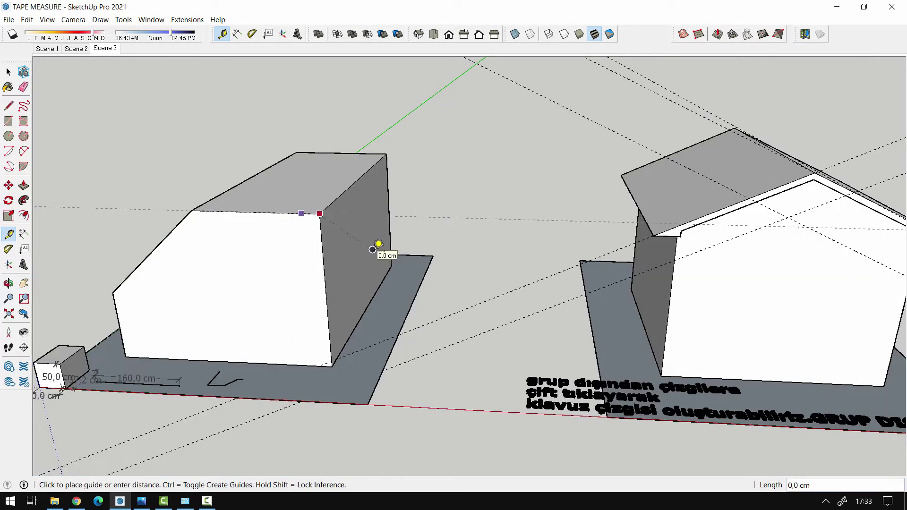
pyautogui.moveTo(362, 243)
pyautogui.mouseDown(button='middle')
pyautogui.moveTo(390, 242)
pyautogui.moveTo(285, 273)
pyautogui.moveTo(288, 263)
pyautogui.moveTo(239, 219)
pyautogui.moveTo(326, 231)
pyautogui.mouseUp(button='middle')
pyautogui.scroll(-2, 391, 242)
pyautogui.scroll(-3, 375, 249)
pyautogui.scroll(-2, 491, 264)
pyautogui.scroll(3, 425, 277)
pyautogui.scroll(2, 325, 271)
pyautogui.scroll(2, 313, 258)
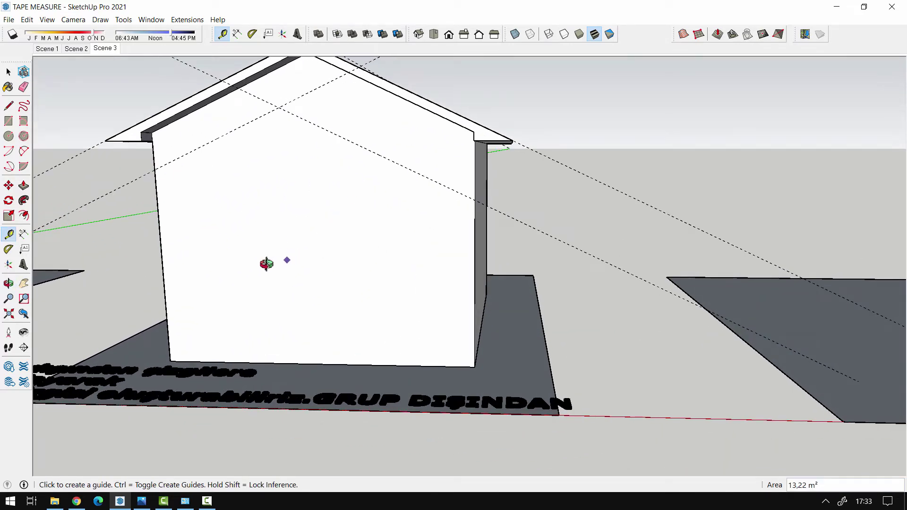
pyautogui.scroll(-2, 267, 263)
pyautogui.moveTo(300, 233)
pyautogui.mouseDown(button='middle')
pyautogui.moveTo(266, 310)
pyautogui.moveTo(117, 277)
pyautogui.moveTo(122, 248)
pyautogui.moveTo(172, 283)
pyautogui.moveTo(399, 264)
pyautogui.mouseUp(button='middle')
pyautogui.scroll(-5, 510, 170)
pyautogui.scroll(3, 510, 170)
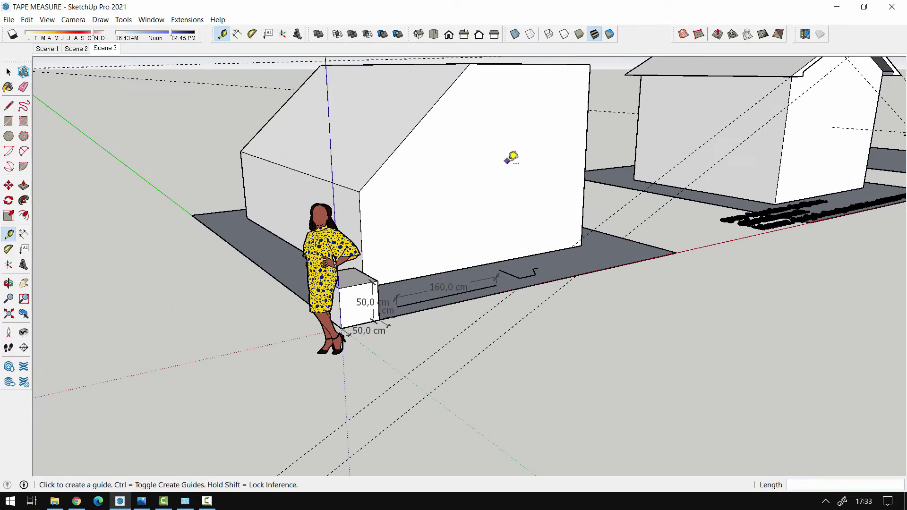
pyautogui.scroll(2, 496, 166)
pyautogui.scroll(-4, 388, 243)
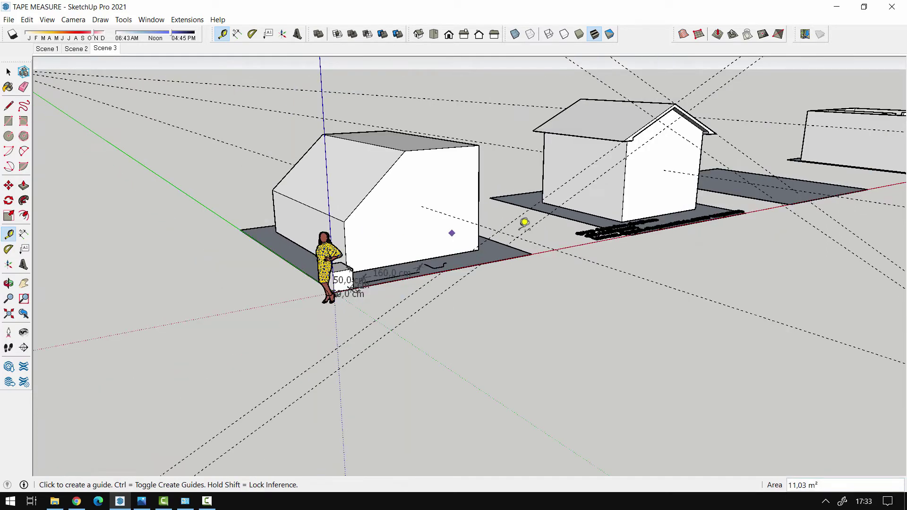
pyautogui.moveTo(523, 222); pyautogui.dragTo(293, 255, button='middle')
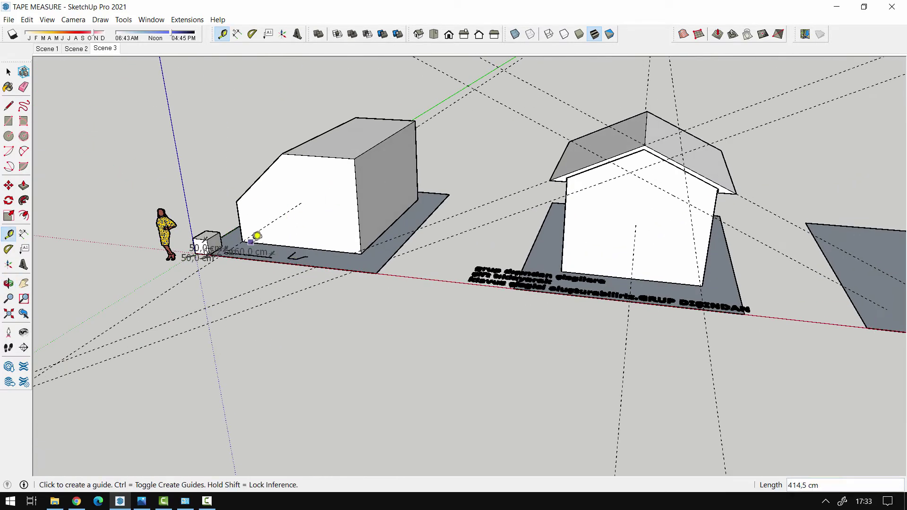
pyautogui.scroll(2, 349, 160)
pyautogui.scroll(2, 359, 152)
pyautogui.scroll(2, 369, 156)
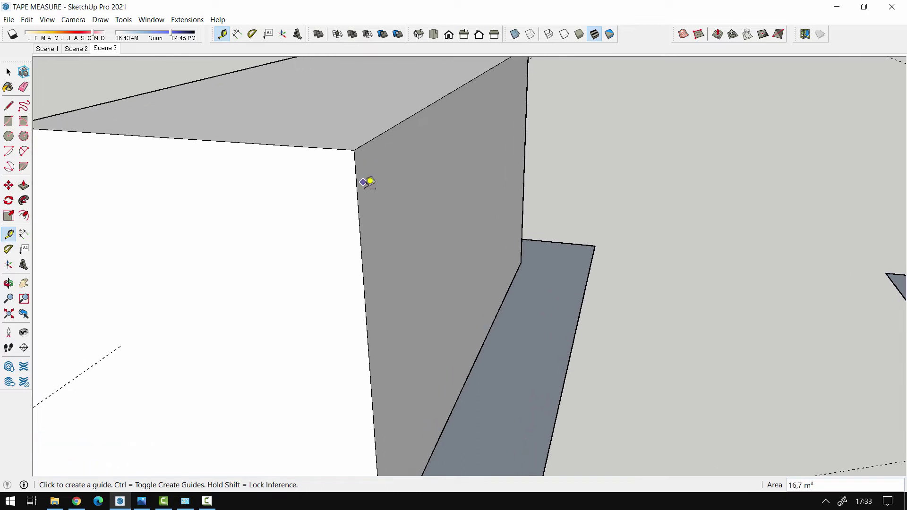
pyautogui.moveTo(367, 182); pyautogui.dragTo(372, 205, button='middle')
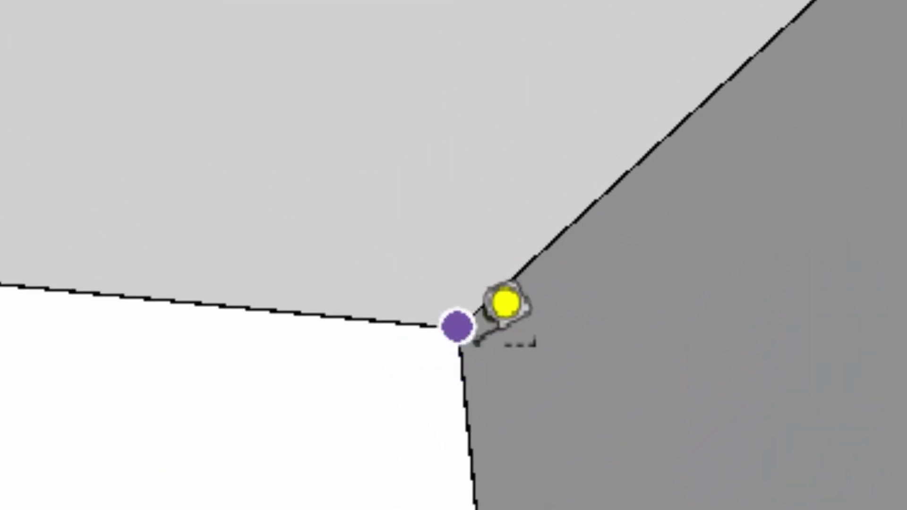
# Place a guide along the red axis from the box's top corner.
pyautogui.click(461, 325)
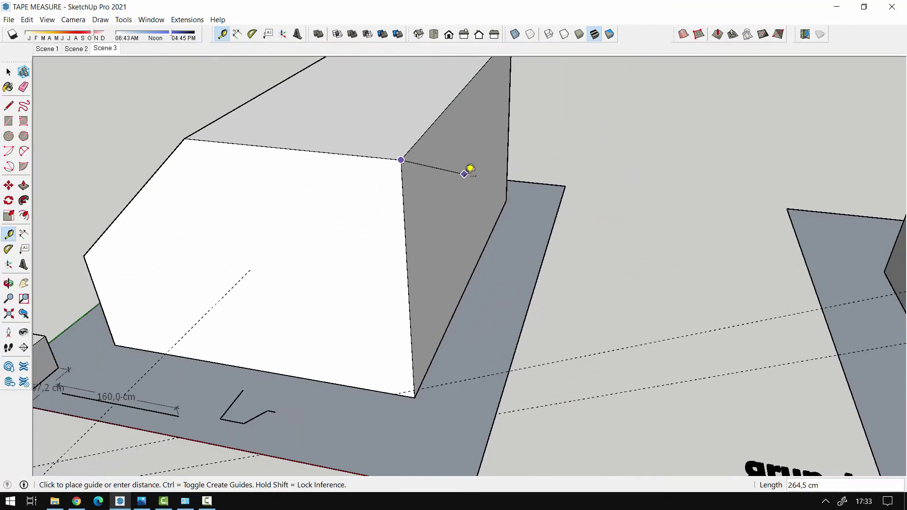
pyautogui.scroll(-3, 470, 168)
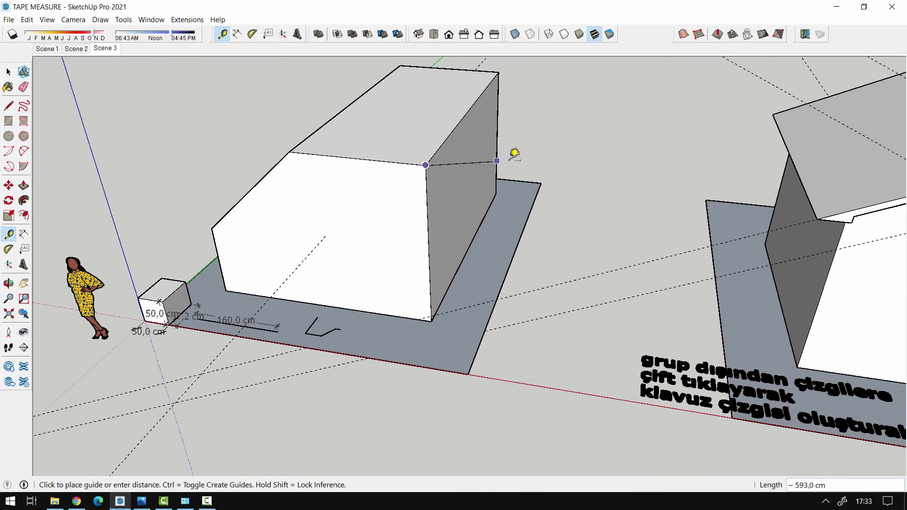
pyautogui.scroll(1, 514, 171)
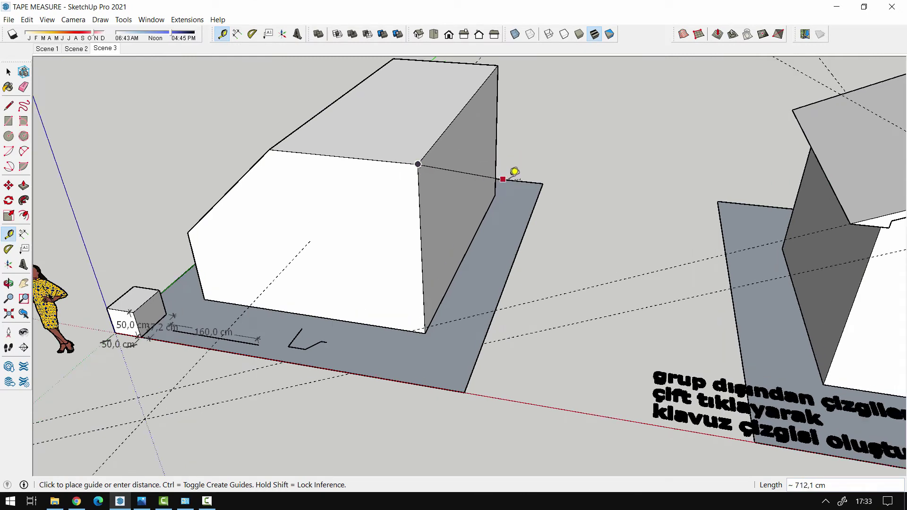
pyautogui.scroll(2, 512, 172)
pyautogui.moveTo(541, 178)
pyautogui.mouseDown(button='middle')
pyautogui.moveTo(377, 253)
pyautogui.moveTo(390, 231)
pyautogui.mouseUp(button='middle')
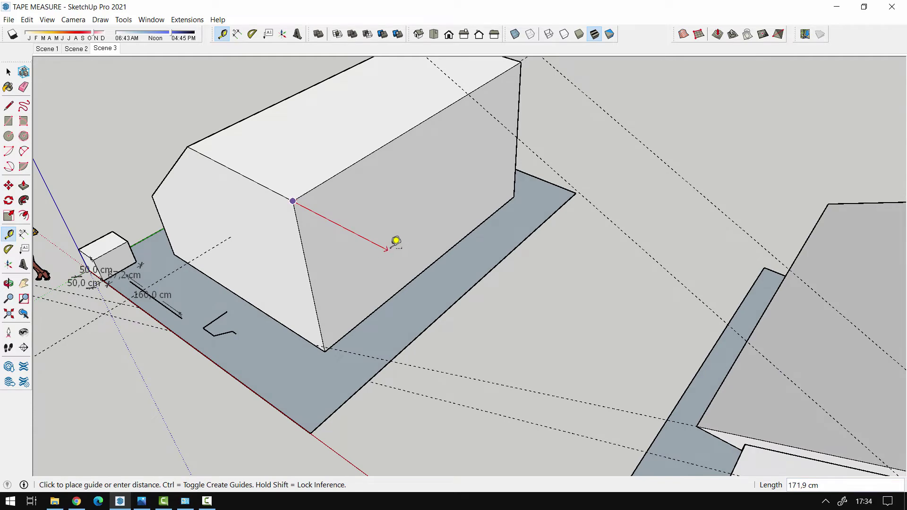
pyautogui.click(392, 243)
# Extend a guide exactly 200 cm out from the box corner.
pyautogui.moveTo(412, 269)
pyautogui.mouseDown(button='middle')
pyautogui.moveTo(482, 244)
pyautogui.moveTo(585, 174)
pyautogui.moveTo(583, 160)
pyautogui.mouseUp(button='middle')
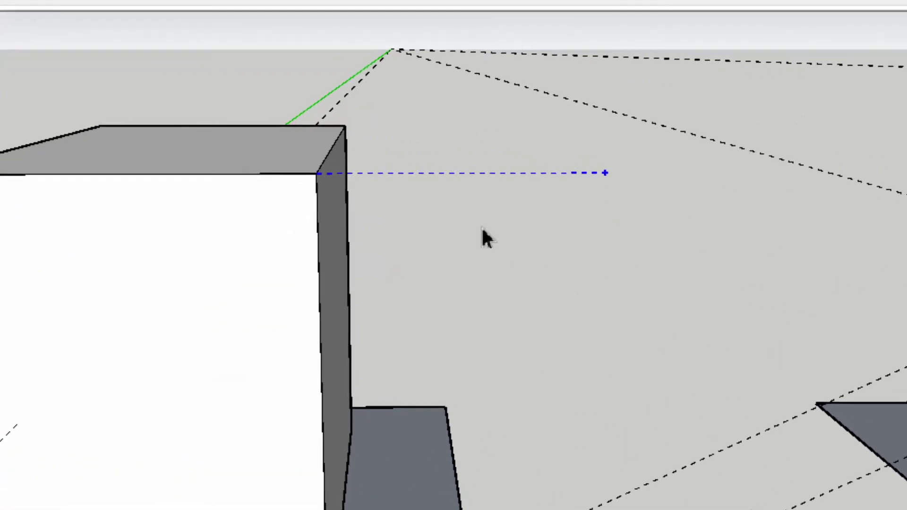
pyautogui.moveTo(486, 162); pyautogui.dragTo(482, 161, button='middle')
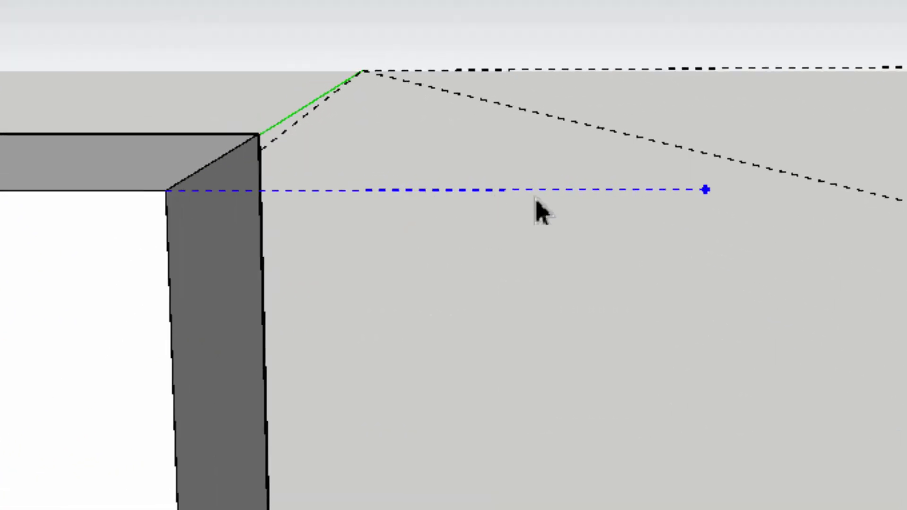
pyautogui.moveTo(542, 211); pyautogui.dragTo(477, 227, button='middle')
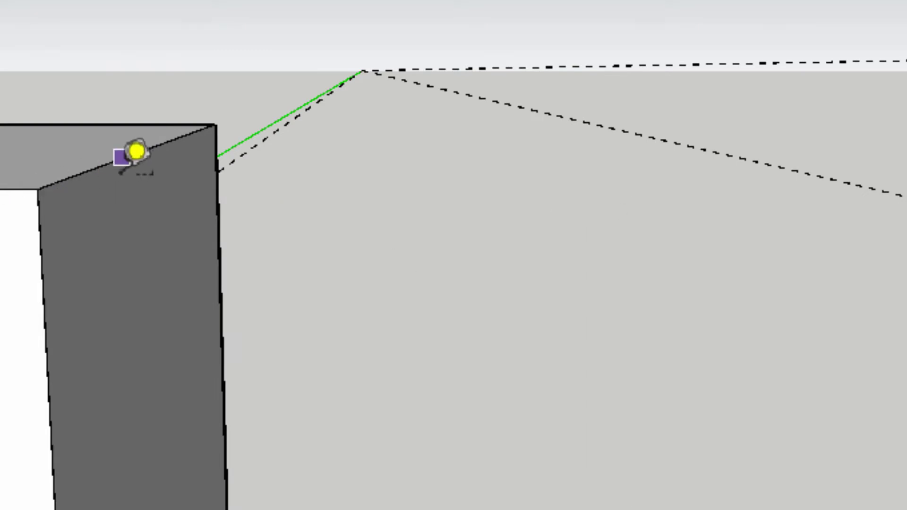
pyautogui.click(38, 188)
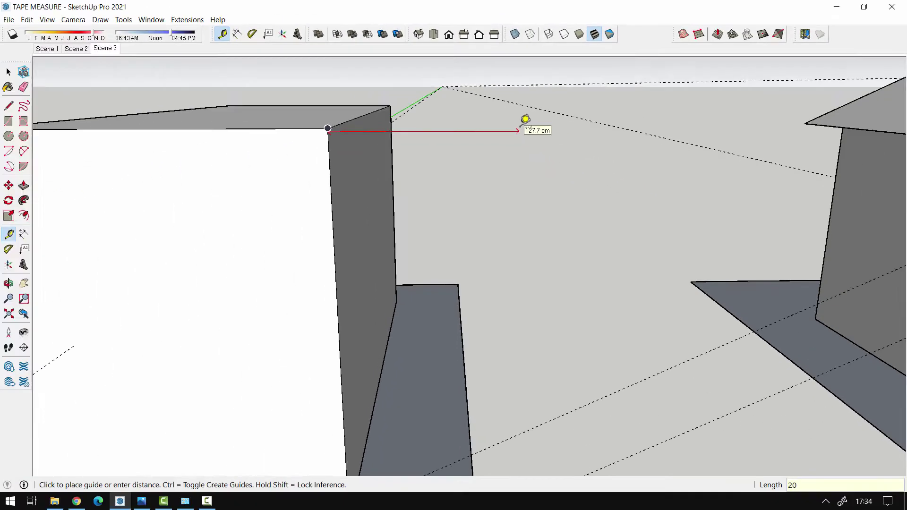
pyautogui.write('200')
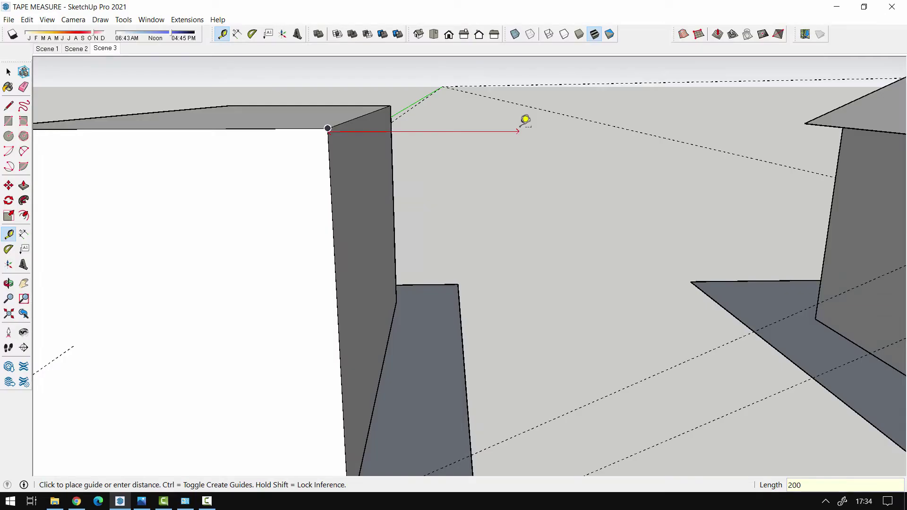
pyautogui.press('Return')
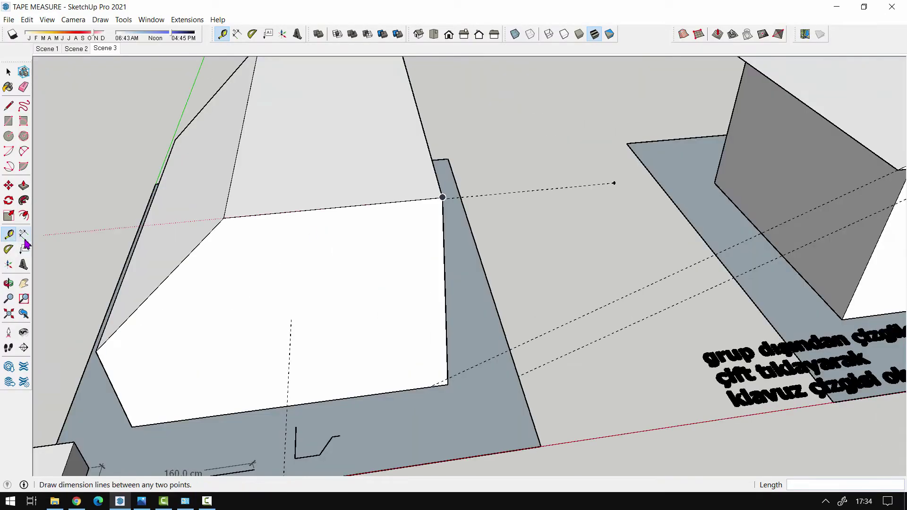
# Dimension the 200,0 cm distance from the box corner to the guide endpoint.
pyautogui.click(24, 234)
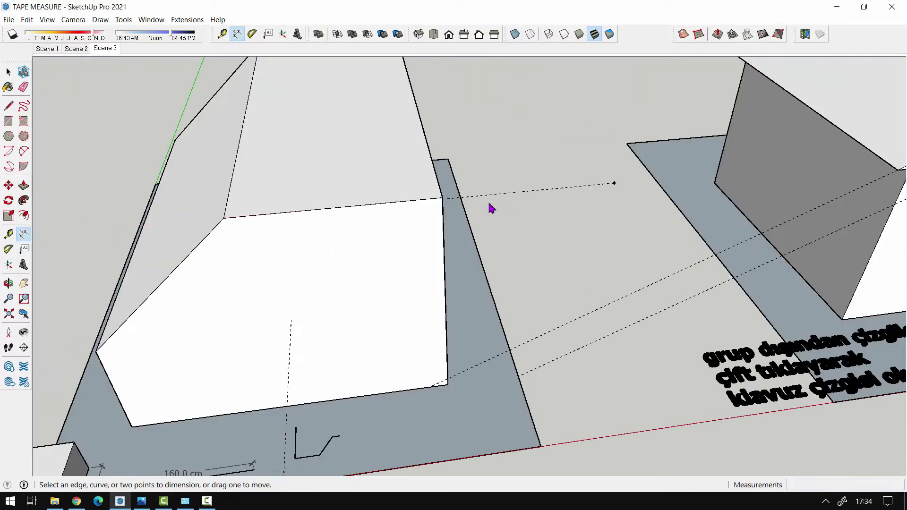
pyautogui.click(442, 197)
pyautogui.click(613, 183)
pyautogui.click(598, 170)
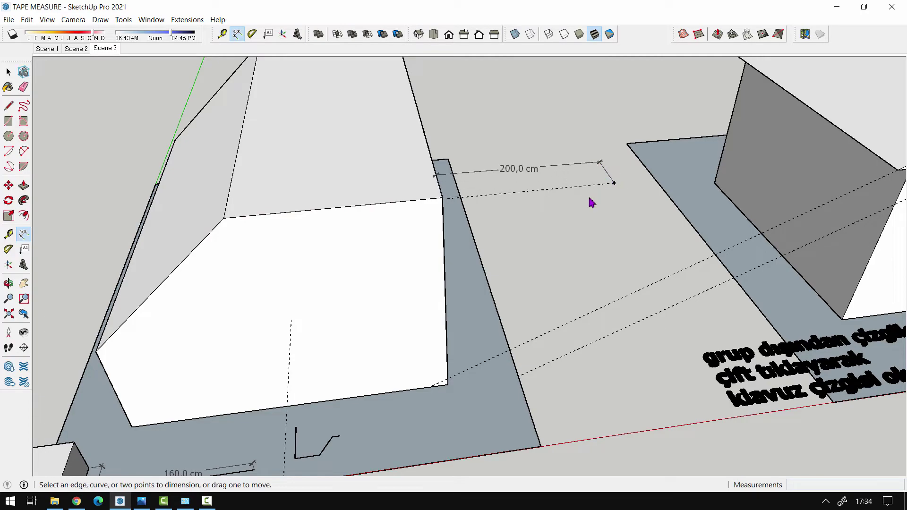
# Orbit to a higher view of the house and box and reselect Tape Measure.
pyautogui.moveTo(591, 200); pyautogui.dragTo(506, 134, button='middle')
pyautogui.scroll(-4, 506, 134)
pyautogui.scroll(-5, 298, 185)
pyautogui.moveTo(297, 184)
pyautogui.mouseDown(button='middle')
pyautogui.moveTo(504, 178)
pyautogui.moveTo(464, 127)
pyautogui.mouseUp(button='middle')
pyautogui.scroll(3, 247, 218)
pyautogui.scroll(4, 211, 255)
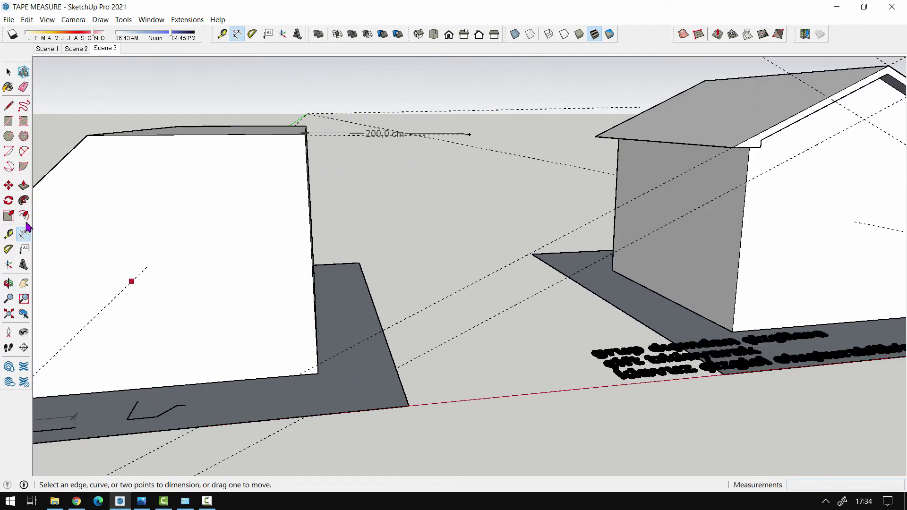
pyautogui.click(9, 235)
pyautogui.scroll(3, 264, 370)
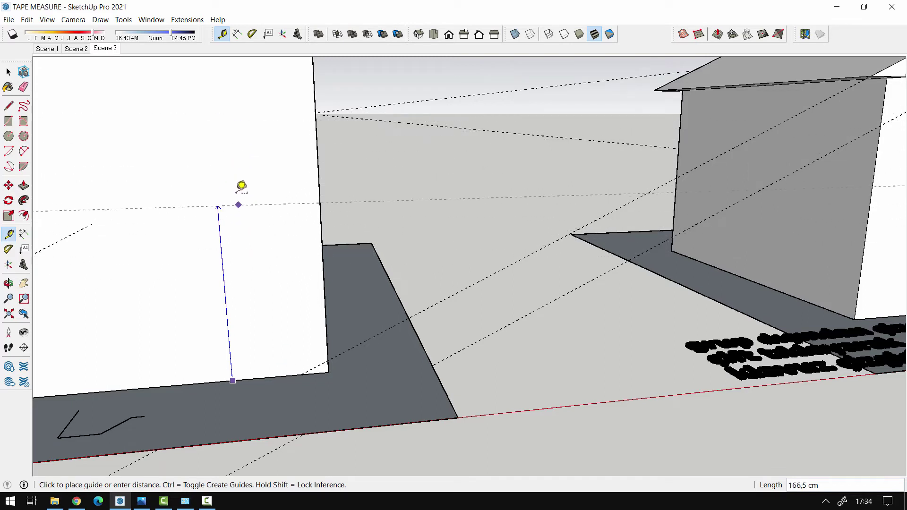
# Switch Tape Measure to measure-only and start measuring from the near wall's top corner.
pyautogui.press('ctrl')
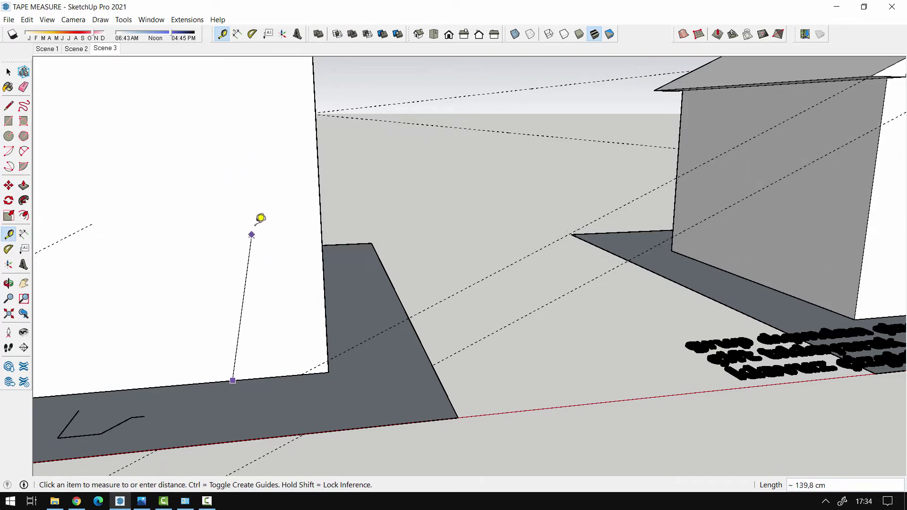
pyautogui.scroll(-3, 232, 251)
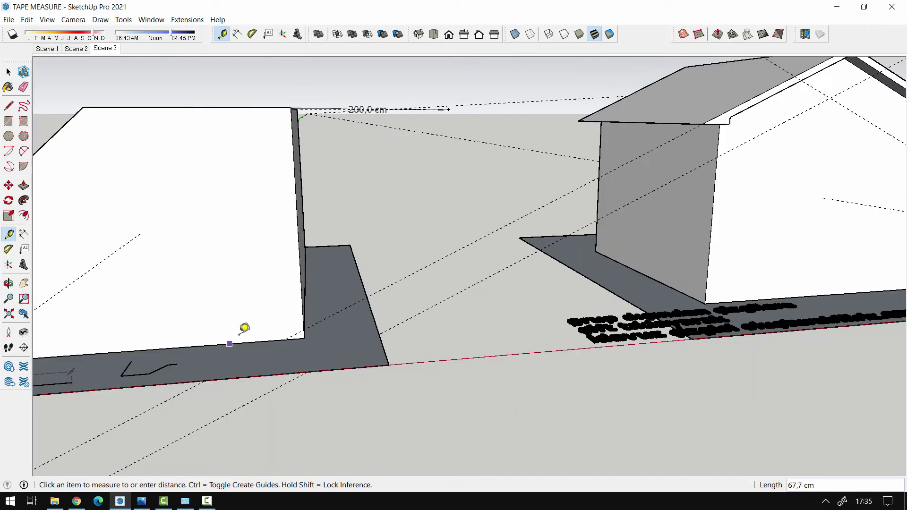
pyautogui.scroll(2, 229, 128)
pyautogui.scroll(2, 233, 116)
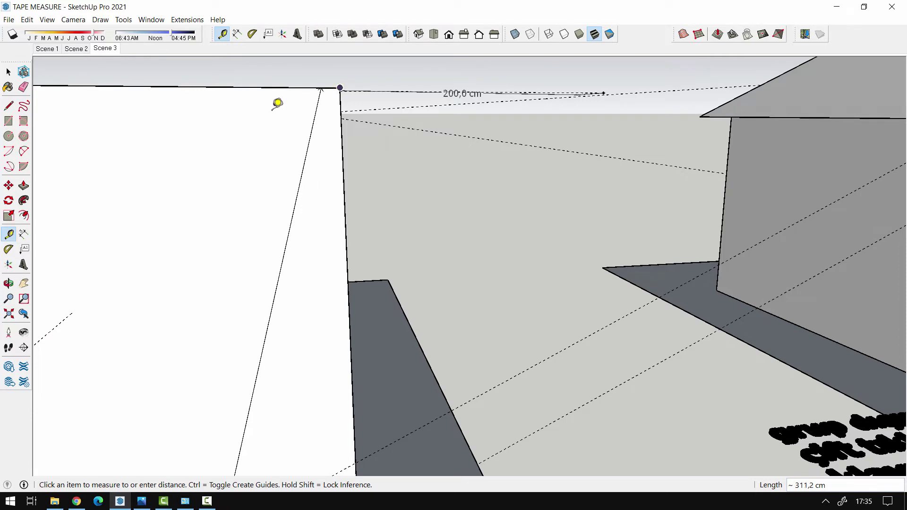
pyautogui.scroll(-3, 342, 81)
pyautogui.scroll(-2, 331, 77)
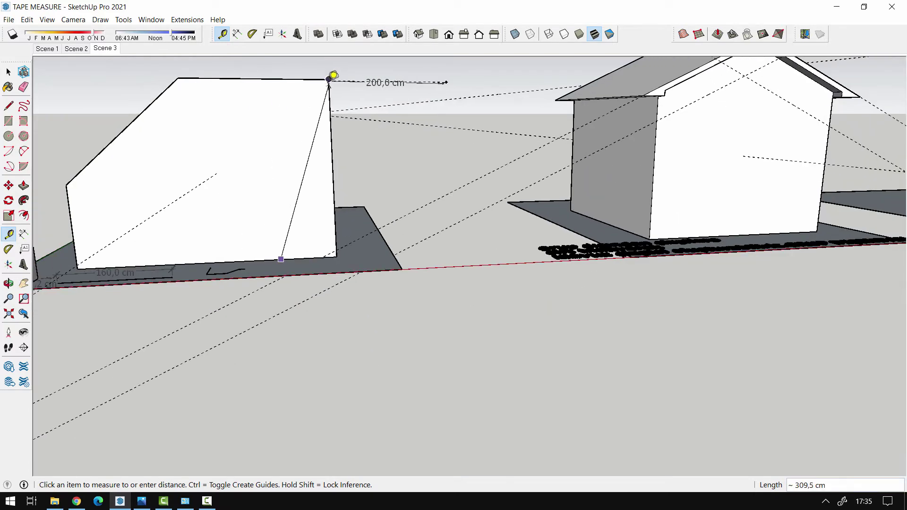
pyautogui.scroll(1, 334, 76)
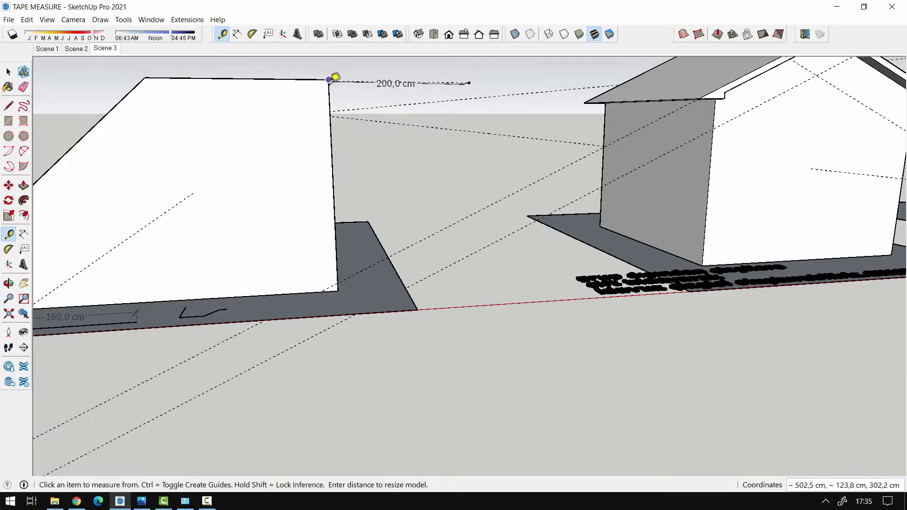
pyautogui.click(328, 80)
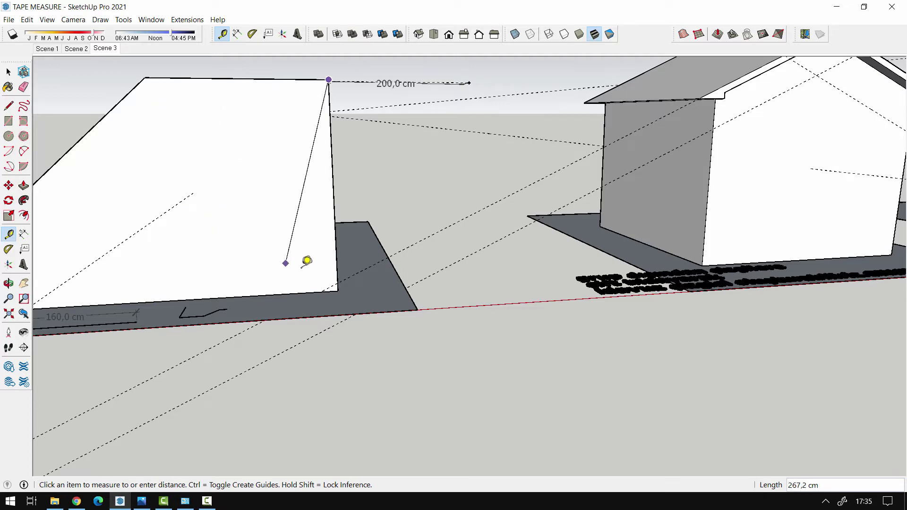
# Finish the measurement and drop guide points on the near wall's face.
pyautogui.click(250, 161)
pyautogui.scroll(-3, 244, 210)
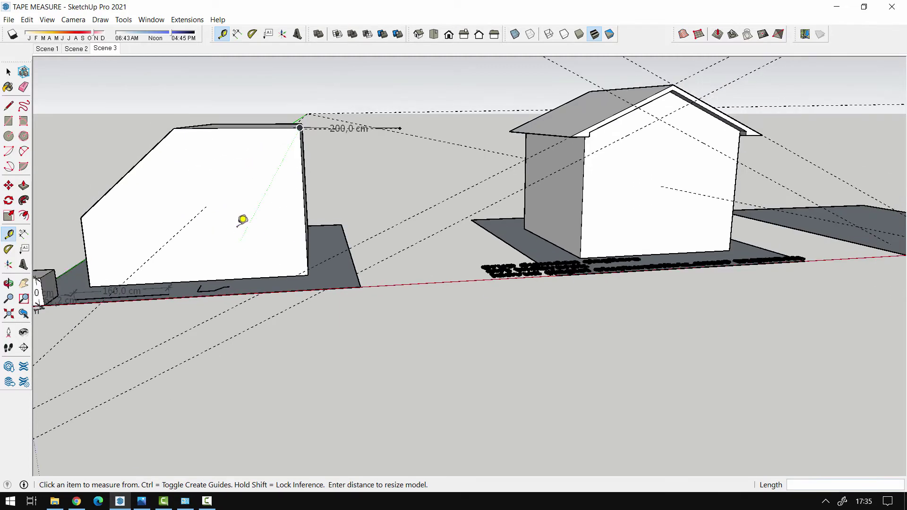
pyautogui.scroll(3, 242, 203)
pyautogui.scroll(2, 243, 188)
pyautogui.click(244, 203)
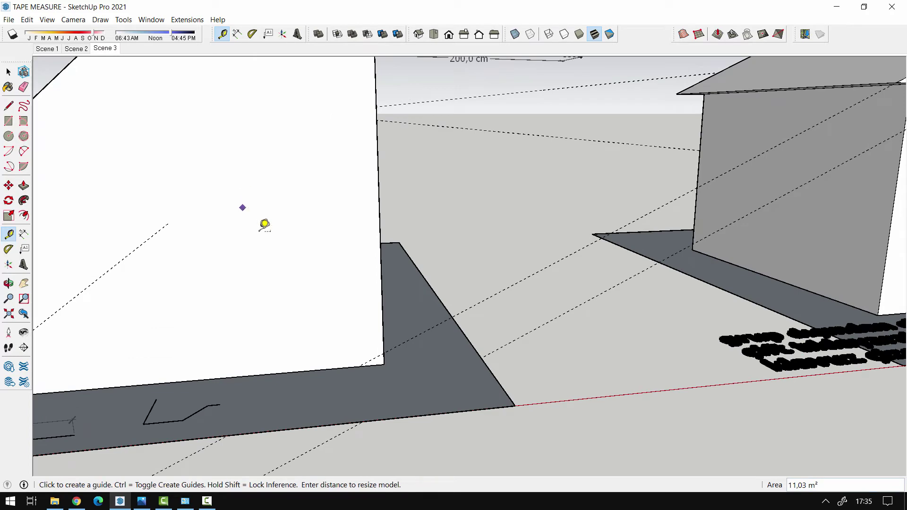
pyautogui.scroll(-2, 263, 225)
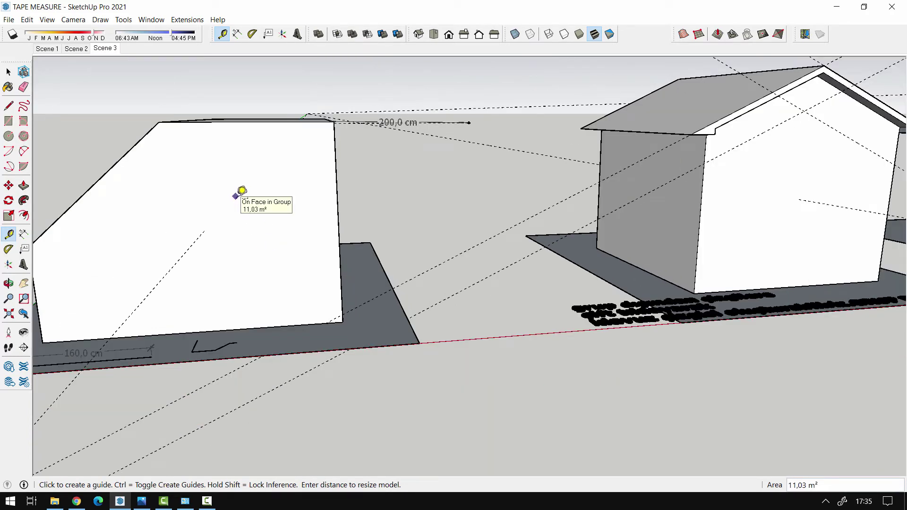
pyautogui.click(238, 203)
pyautogui.click(255, 229)
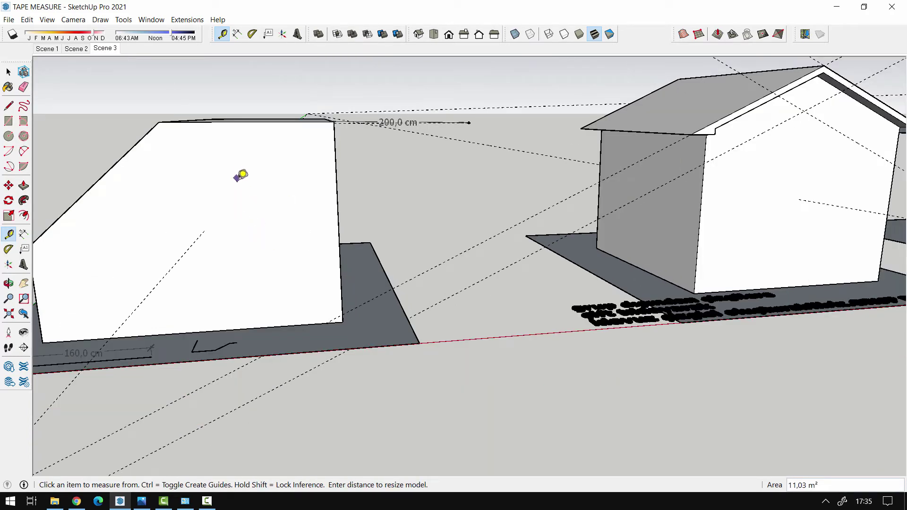
pyautogui.click(239, 178)
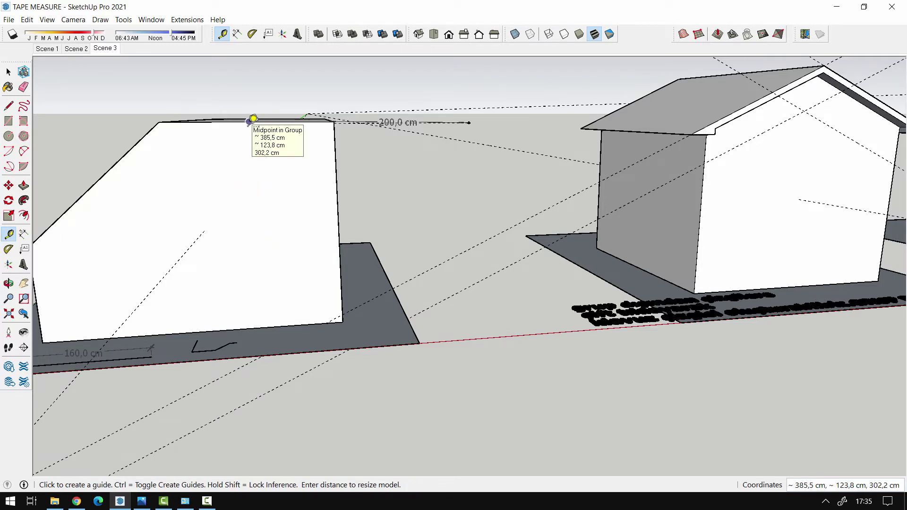
# Place a horizontal guide down from the top edge midpoint and measure to it.
pyautogui.click(249, 122)
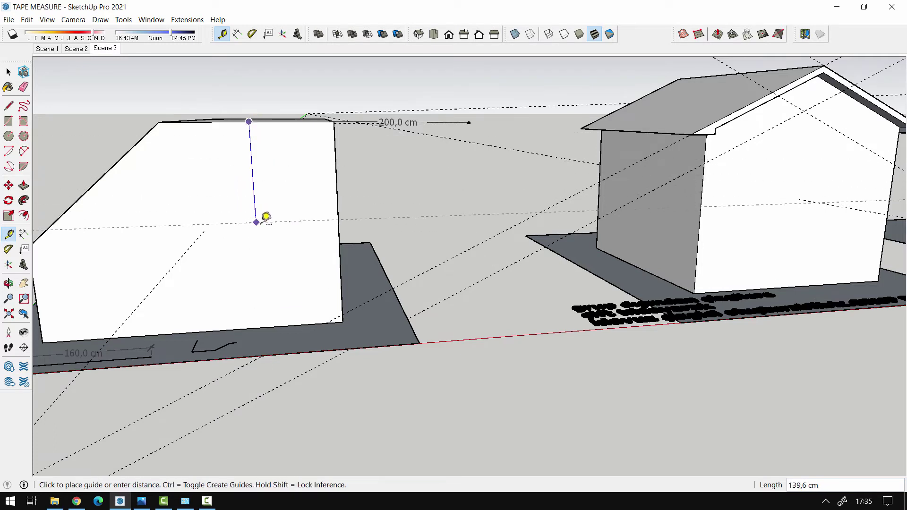
pyautogui.click(268, 192)
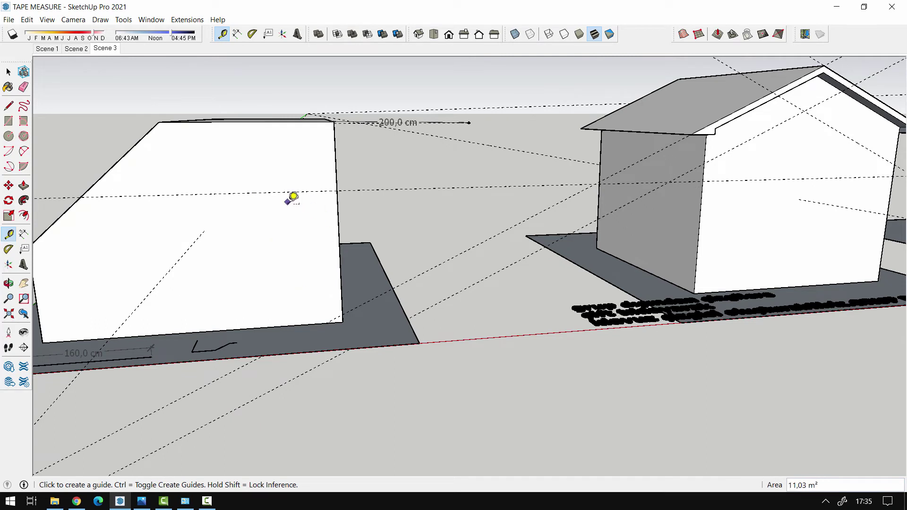
pyautogui.click(268, 121)
pyautogui.click(271, 169)
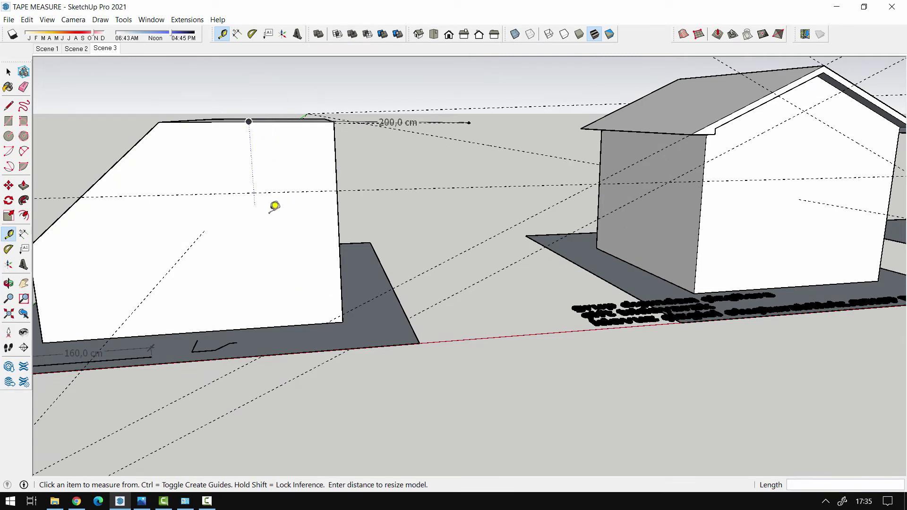
pyautogui.click(272, 191)
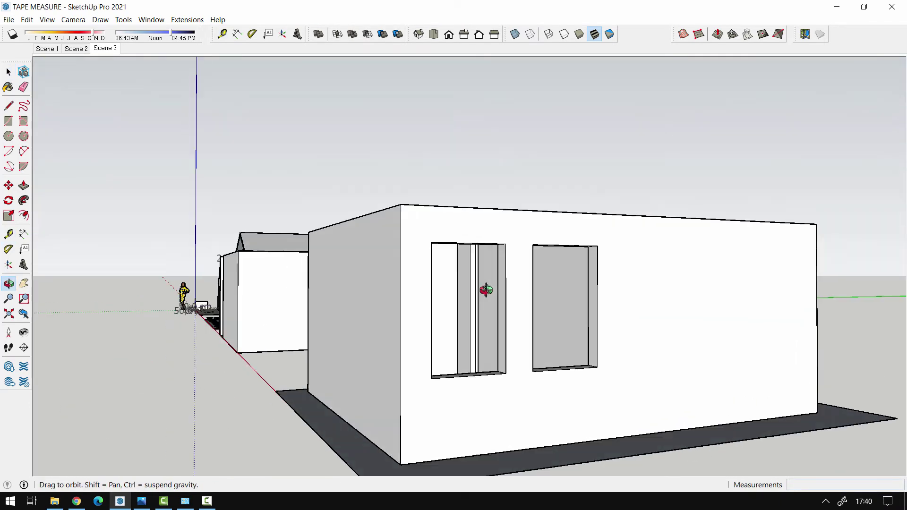
pyautogui.moveTo(486, 290); pyautogui.dragTo(398, 278, button='middle')
# Bring the windowed house into view and start measuring up from its side wall's bottom edge.
pyautogui.scroll(3, 493, 327)
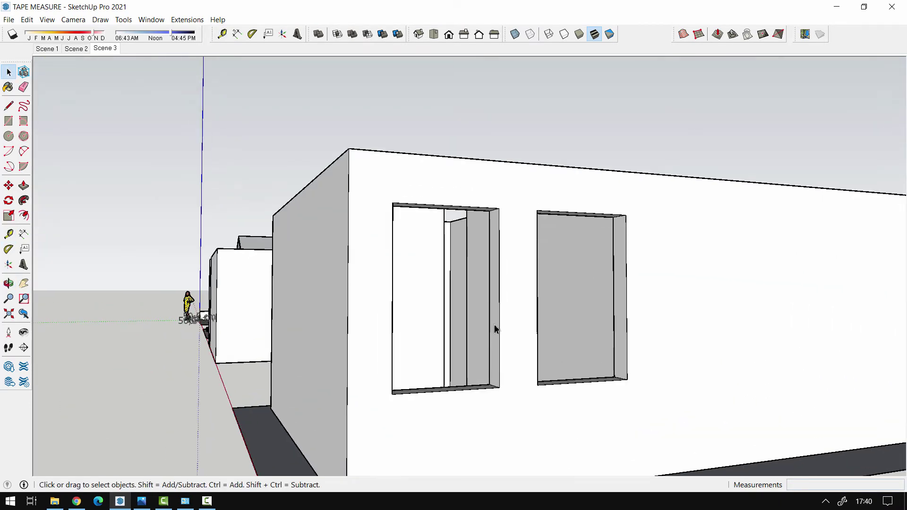
pyautogui.moveTo(494, 328)
pyautogui.mouseDown(button='middle')
pyautogui.moveTo(607, 289)
pyautogui.moveTo(471, 336)
pyautogui.moveTo(491, 435)
pyautogui.moveTo(565, 284)
pyautogui.moveTo(584, 307)
pyautogui.moveTo(567, 318)
pyautogui.mouseUp(button='middle')
pyautogui.scroll(-5, 472, 336)
pyautogui.press('space')
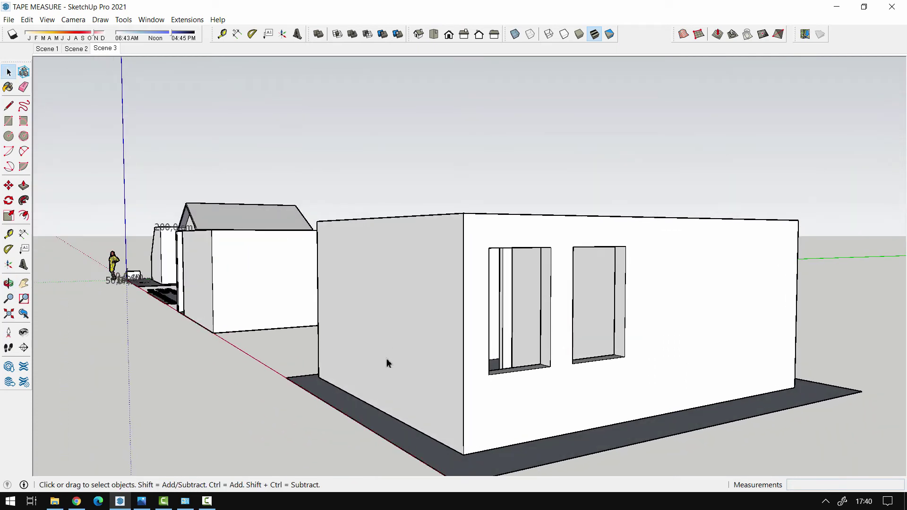
pyautogui.moveTo(387, 363); pyautogui.dragTo(480, 308, button='middle')
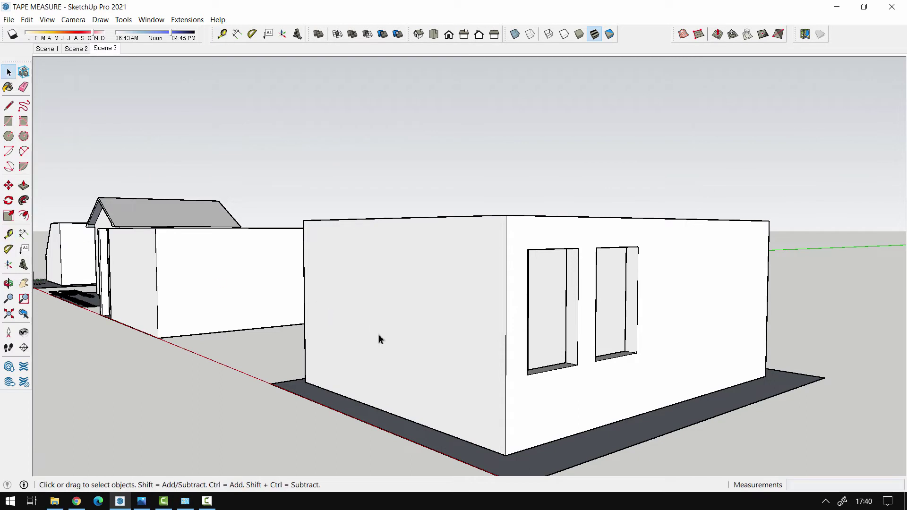
pyautogui.press('t')
pyautogui.scroll(3, 378, 337)
pyautogui.click(454, 438)
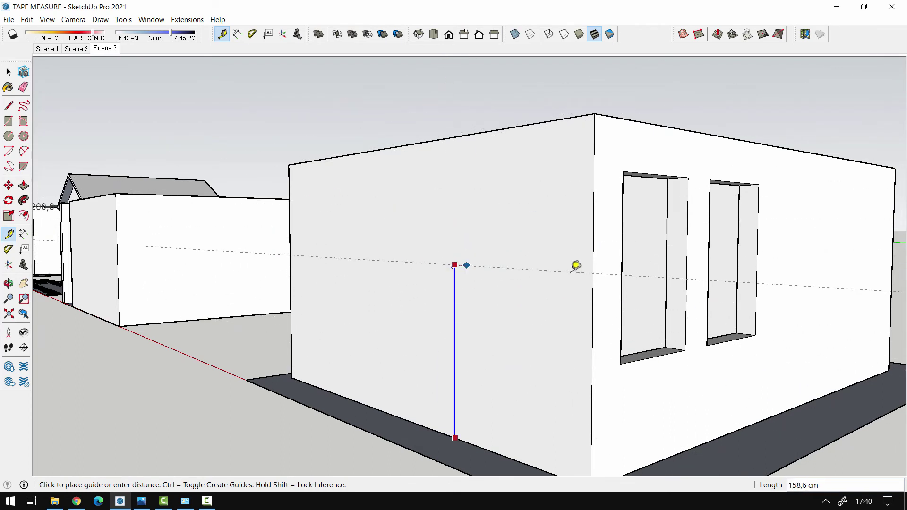
# Add wall guides 90 cm above the ground and 150 cm above that.
pyautogui.click(630, 357)
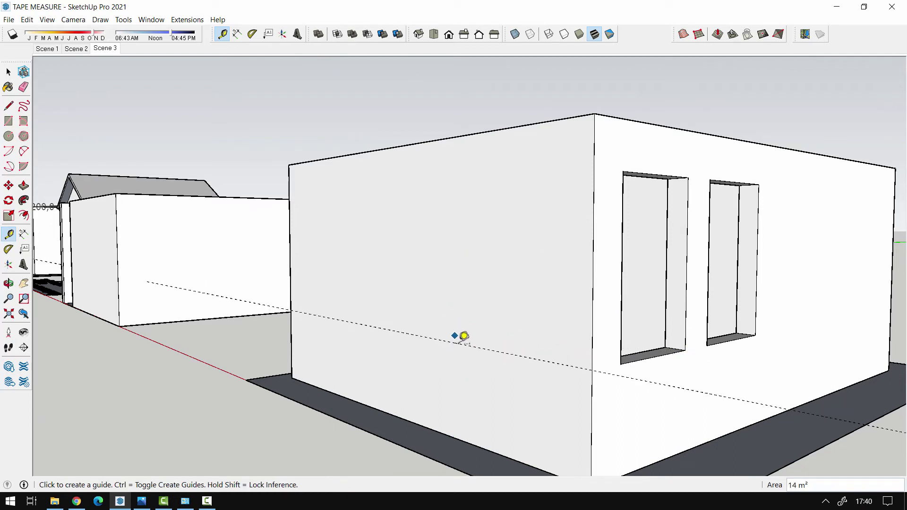
pyautogui.click(458, 344)
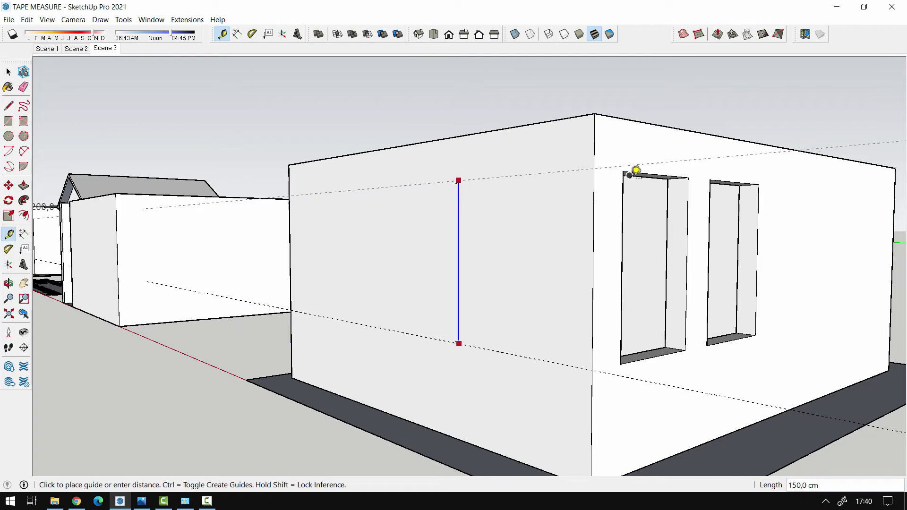
pyautogui.click(630, 167)
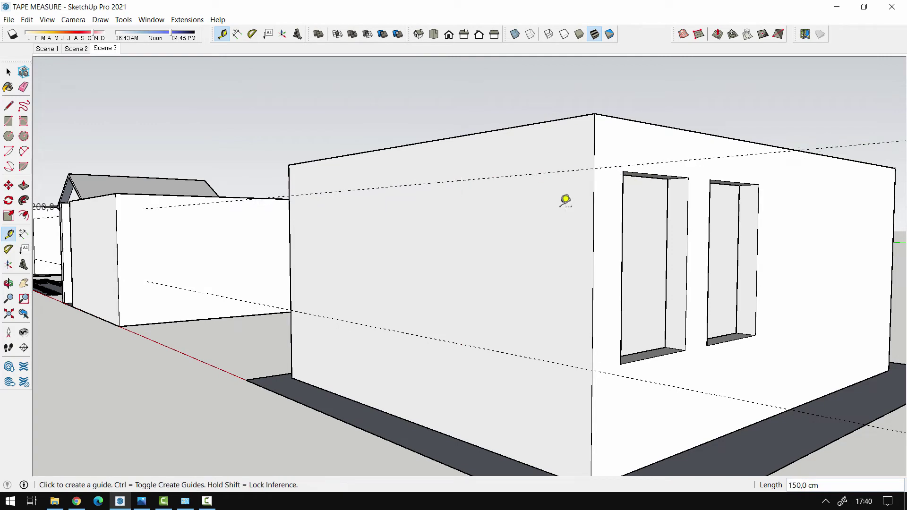
# Add another guide just below the wall's top edge and orbit to a high view.
pyautogui.moveTo(565, 198)
pyautogui.mouseDown(button='middle')
pyautogui.moveTo(537, 341)
pyautogui.moveTo(241, 327)
pyautogui.moveTo(264, 338)
pyautogui.moveTo(483, 308)
pyautogui.mouseUp(button='middle')
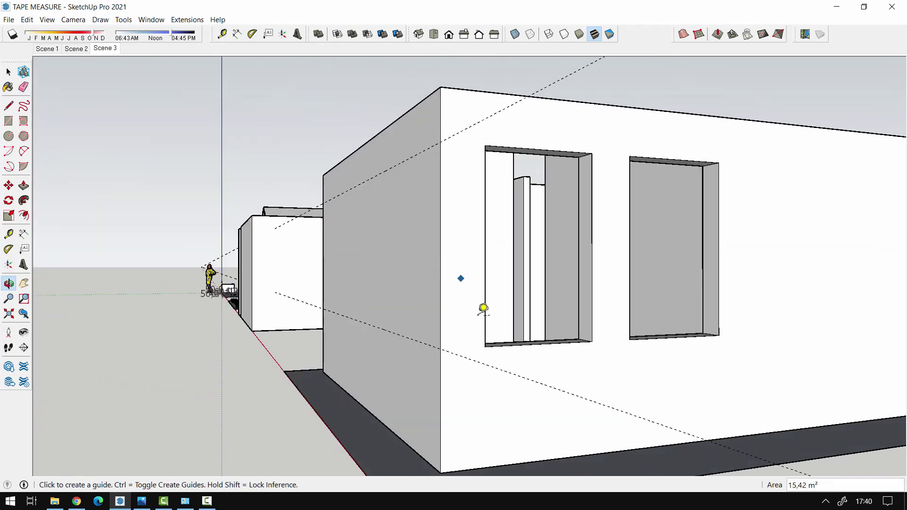
pyautogui.click(485, 467)
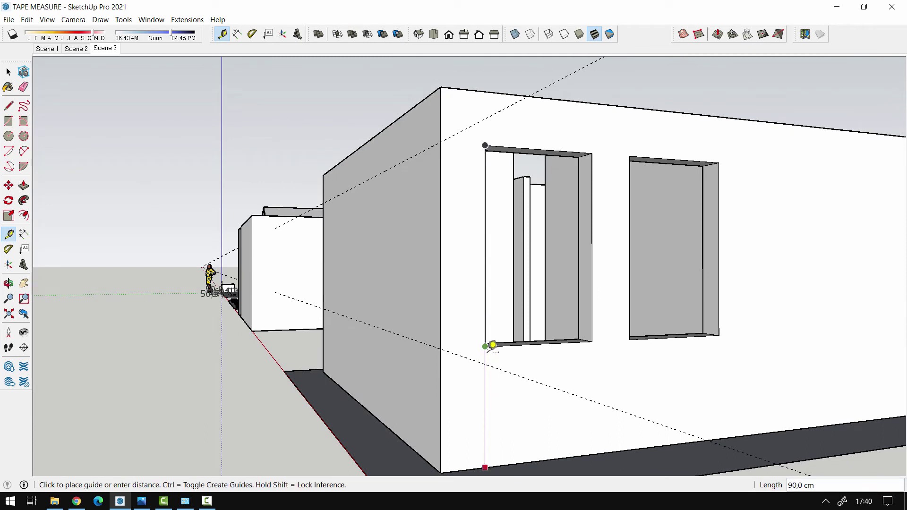
pyautogui.press('Escape')
pyautogui.click(507, 465)
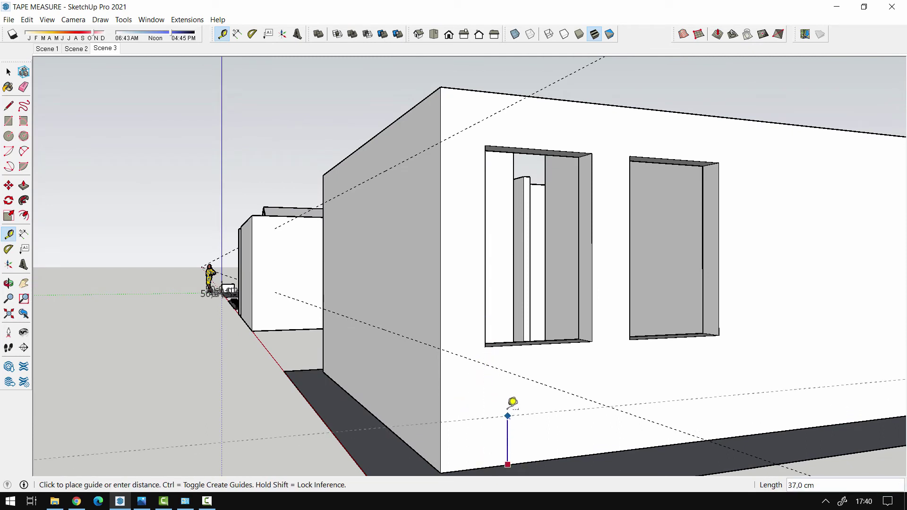
pyautogui.click(498, 341)
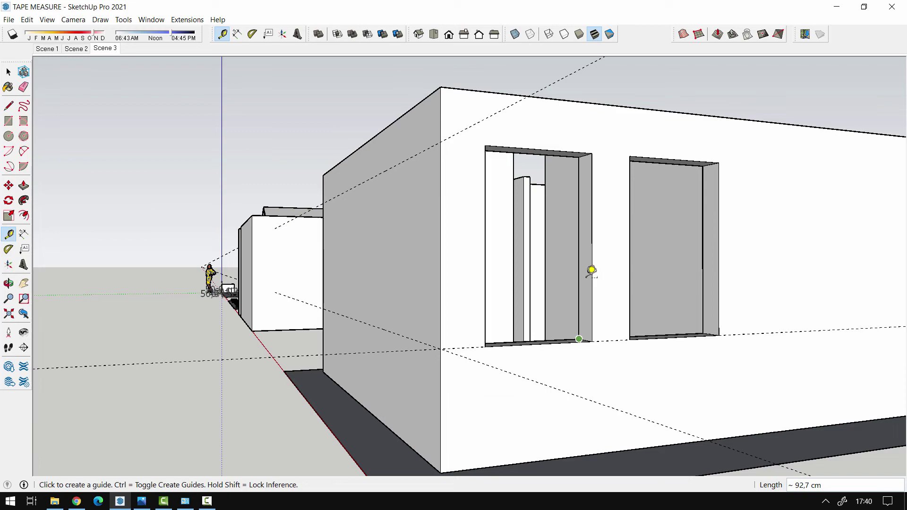
pyautogui.click(545, 98)
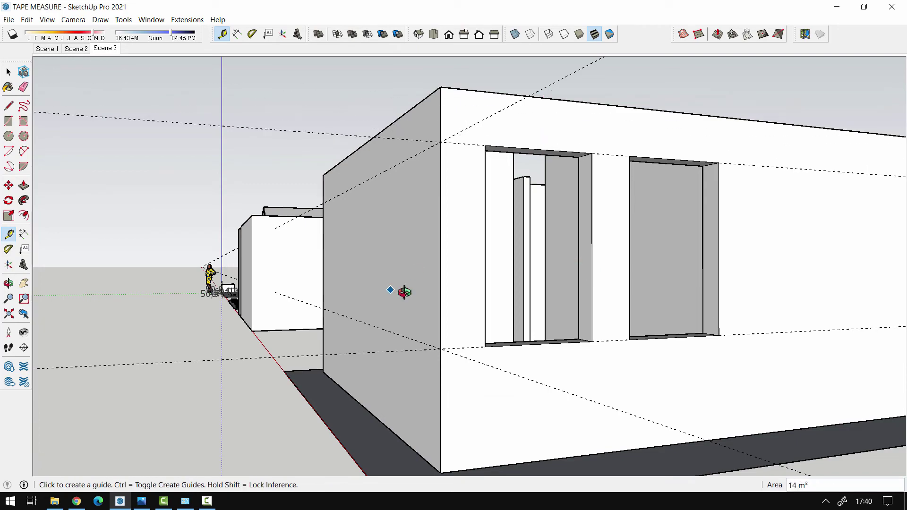
pyautogui.moveTo(399, 289)
pyautogui.mouseDown(button='middle')
pyautogui.moveTo(529, 438)
pyautogui.moveTo(601, 425)
pyautogui.mouseUp(button='middle')
# Draw a 150 cm wide rectangle between the guides and push it 20 cm through the front wall.
pyautogui.press('r')
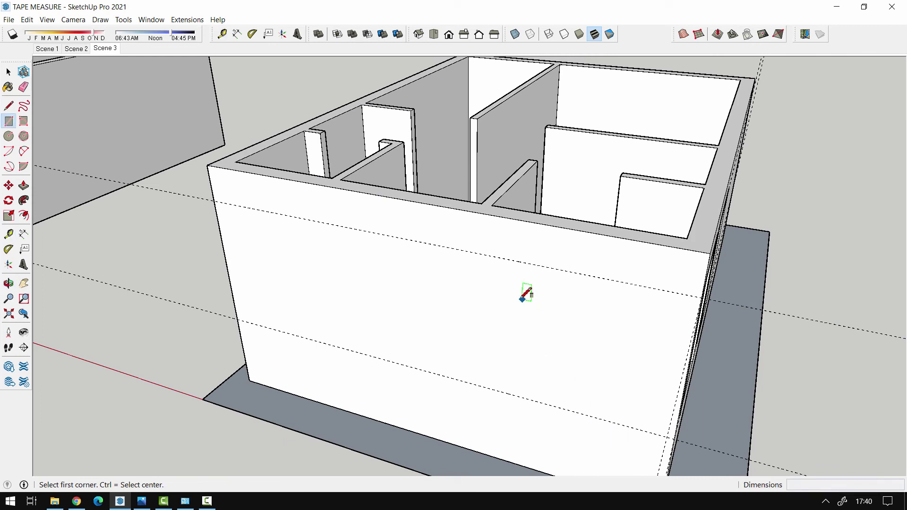
pyautogui.click(505, 259)
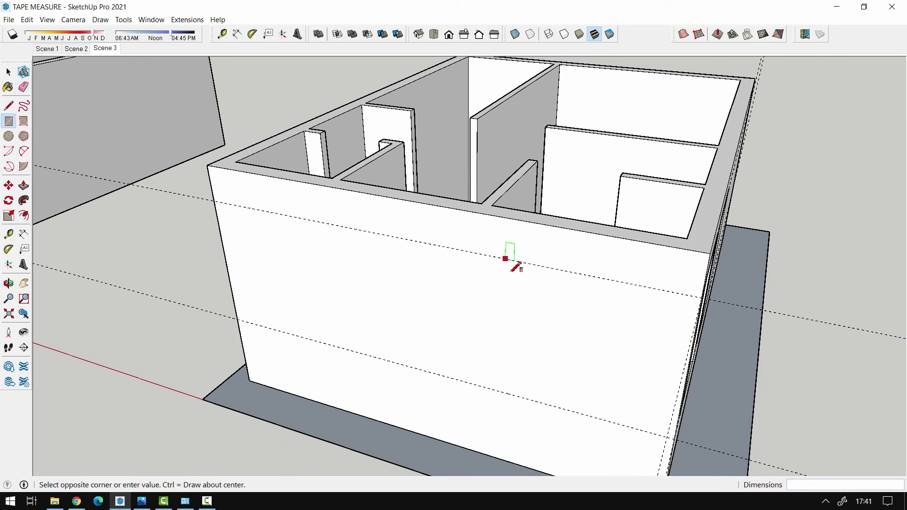
pyautogui.click(615, 421)
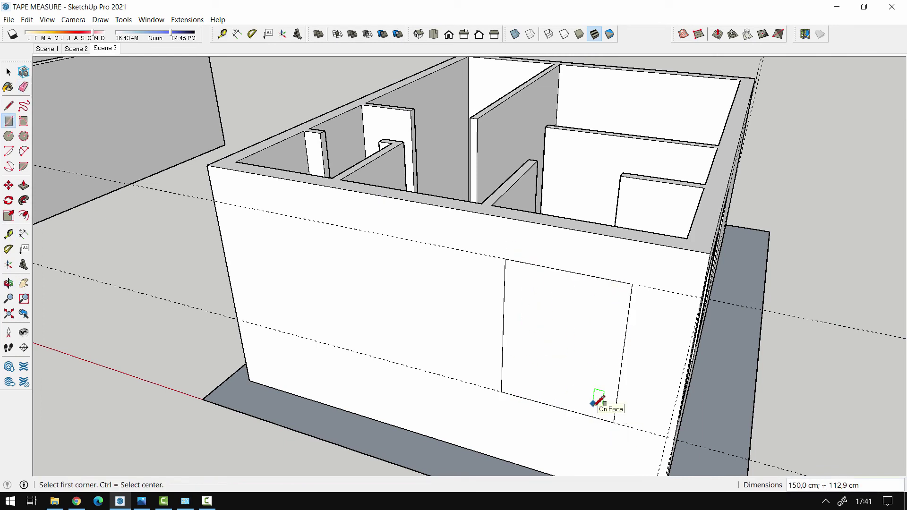
pyautogui.press('p')
pyautogui.moveTo(570, 390); pyautogui.dragTo(571, 350)
pyautogui.moveTo(570, 349)
pyautogui.mouseDown(button='middle')
pyautogui.moveTo(478, 305)
pyautogui.moveTo(699, 340)
pyautogui.moveTo(289, 369)
pyautogui.moveTo(601, 367)
pyautogui.moveTo(539, 357)
pyautogui.moveTo(577, 290)
pyautogui.moveTo(699, 329)
pyautogui.moveTo(545, 357)
pyautogui.moveTo(624, 379)
pyautogui.moveTo(523, 327)
pyautogui.mouseUp(button='middle')
pyautogui.scroll(-3, 443, 312)
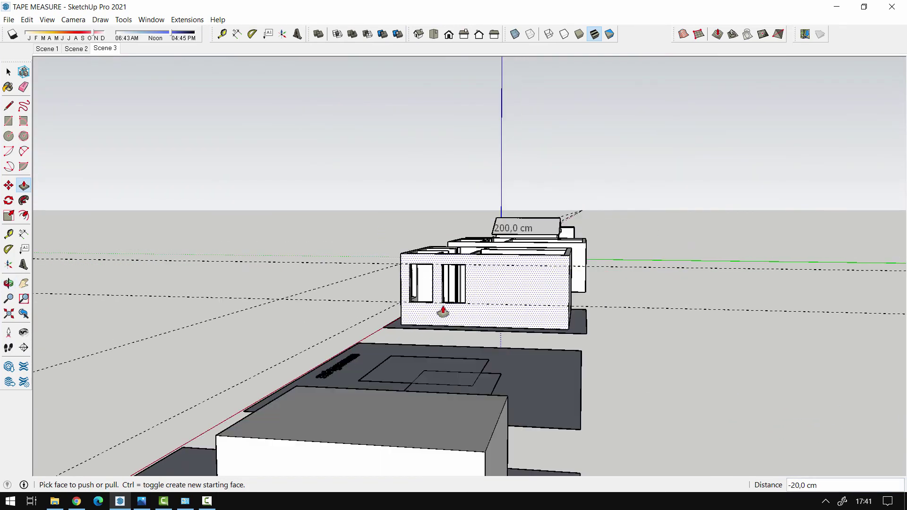
pyautogui.press('space')
pyautogui.moveTo(395, 353); pyautogui.dragTo(767, 421, button='middle')
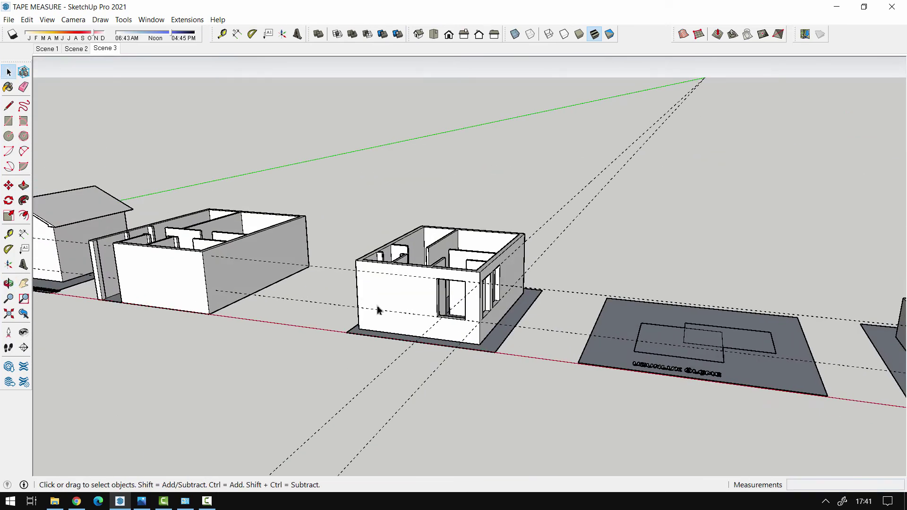
pyautogui.scroll(5, 644, 398)
pyautogui.moveTo(644, 399); pyautogui.dragTo(590, 378, button='middle')
pyautogui.press('t')
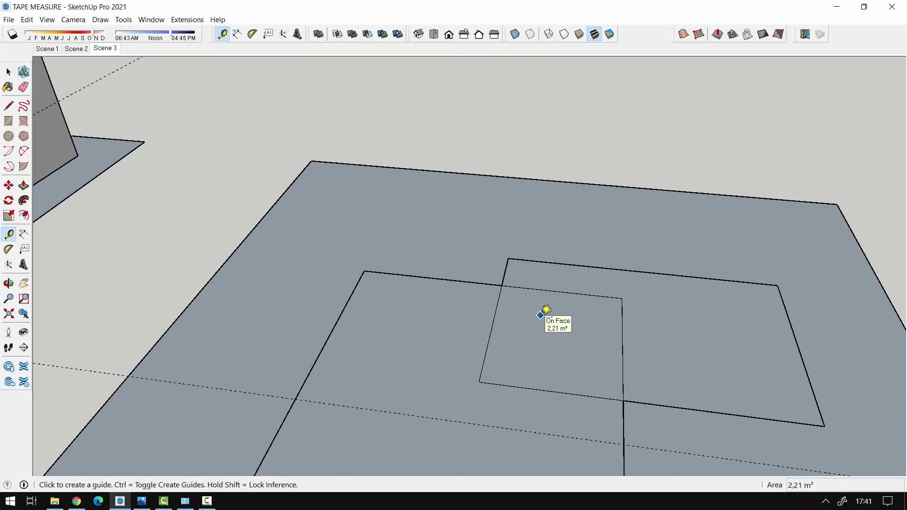
pyautogui.scroll(2, 543, 312)
pyautogui.scroll(1, 536, 322)
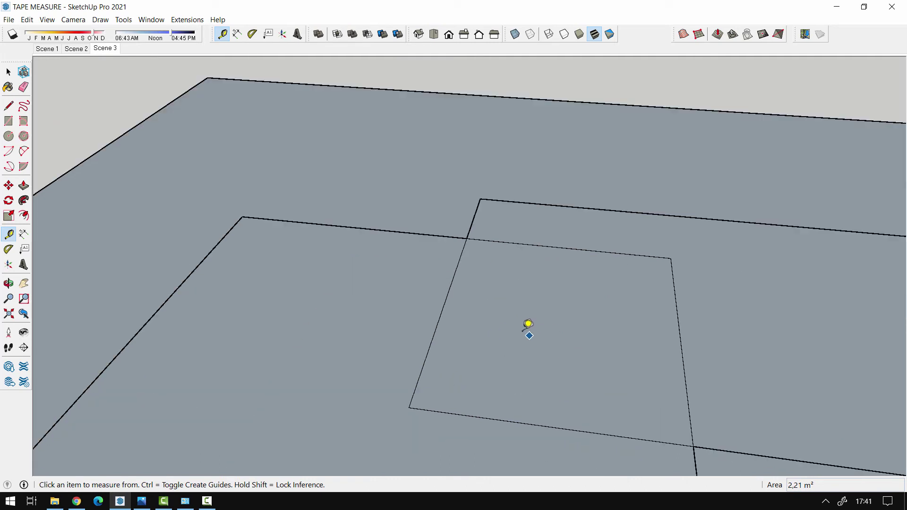
pyautogui.click(467, 238)
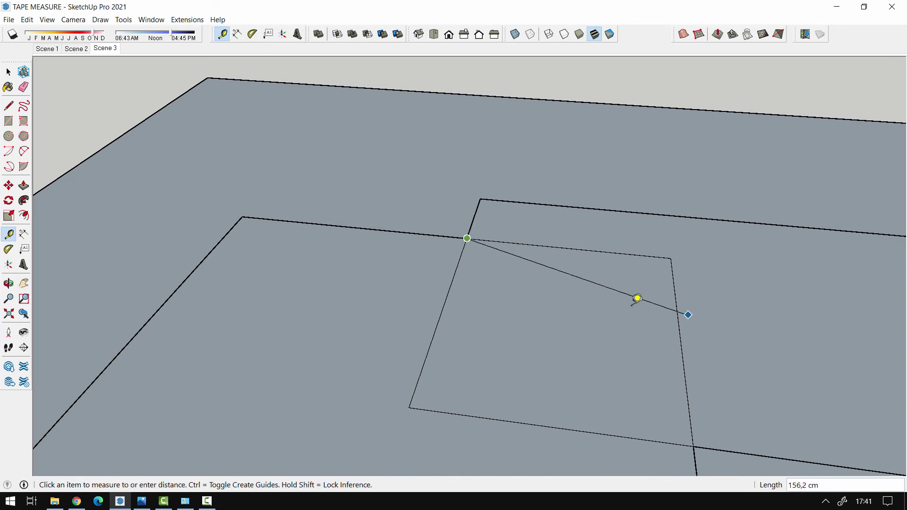
pyautogui.click(635, 299)
pyautogui.click(443, 308)
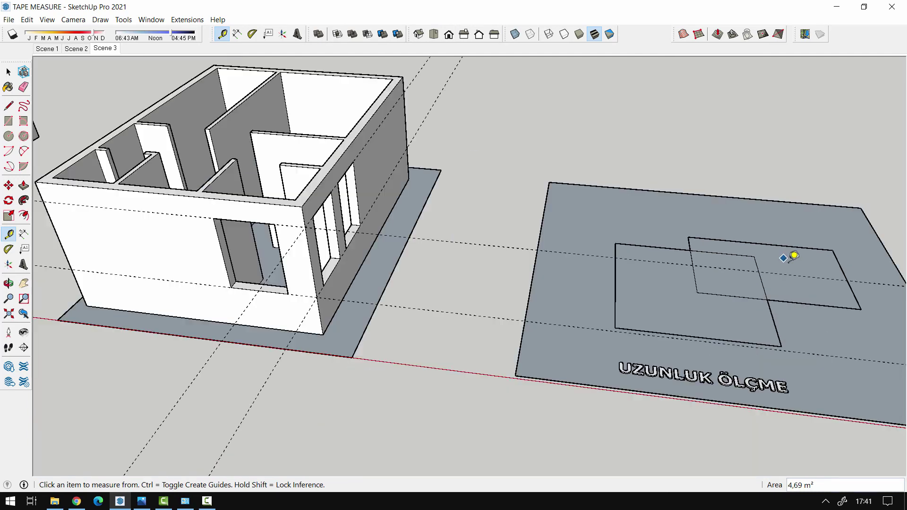
# Zoom to the 50 cm box and open its group for editing.
pyautogui.scroll(3, 362, 285)
pyautogui.scroll(3, 361, 300)
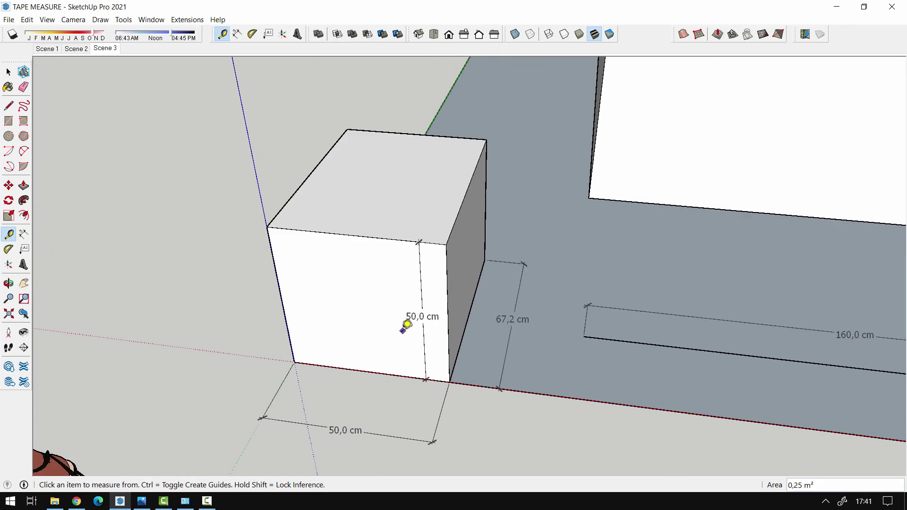
pyautogui.scroll(2, 405, 324)
pyautogui.scroll(2, 377, 229)
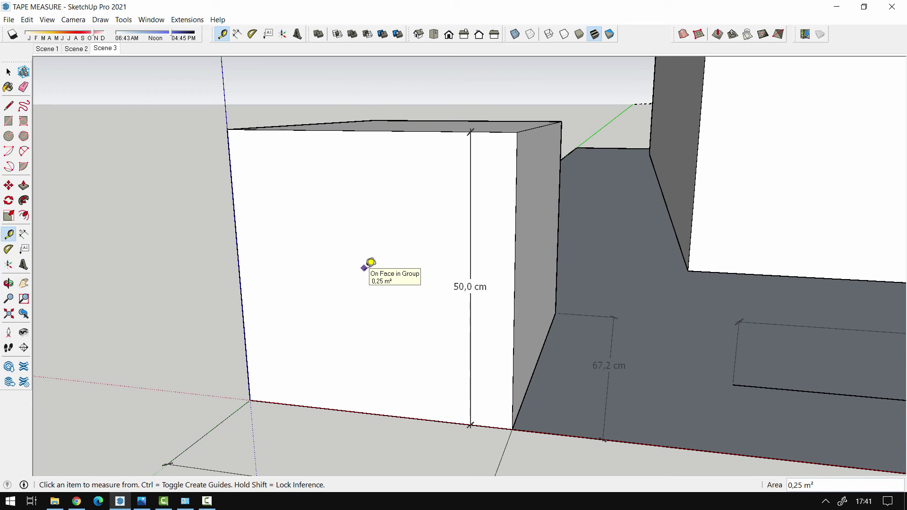
pyautogui.press('space')
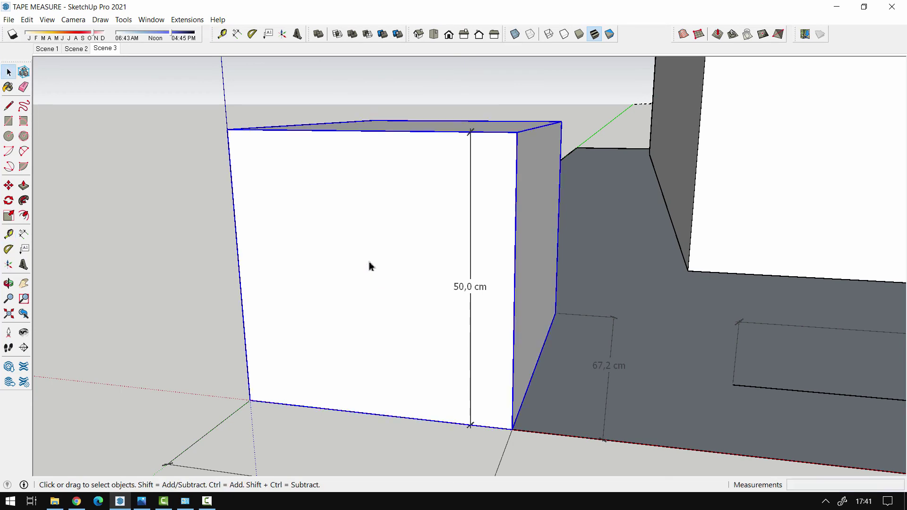
pyautogui.doubleClick(370, 263)
pyautogui.click(378, 271)
# Close the box group and zoom out to the house with three window openings.
pyautogui.moveTo(350, 367); pyautogui.dragTo(308, 340, button='middle')
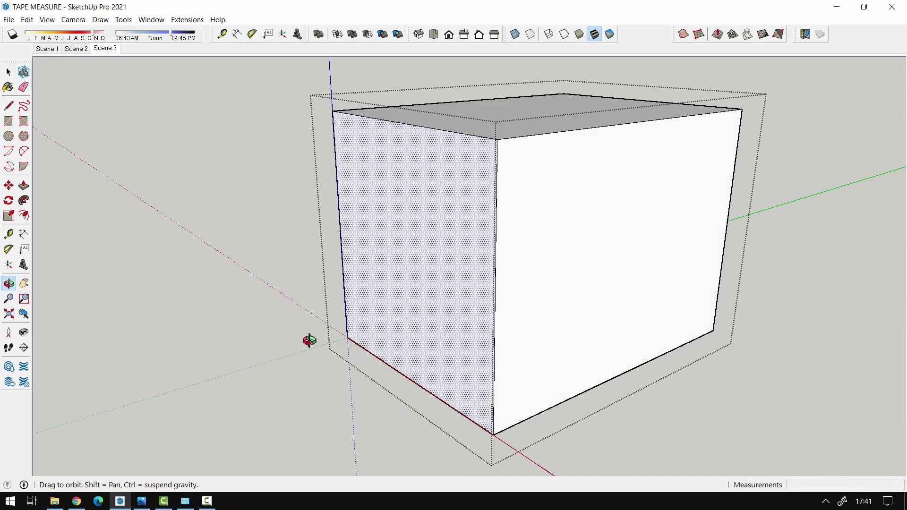
pyautogui.scroll(-2, 353, 302)
pyautogui.scroll(-1, 461, 243)
pyautogui.click(310, 283)
pyautogui.scroll(-2, 311, 283)
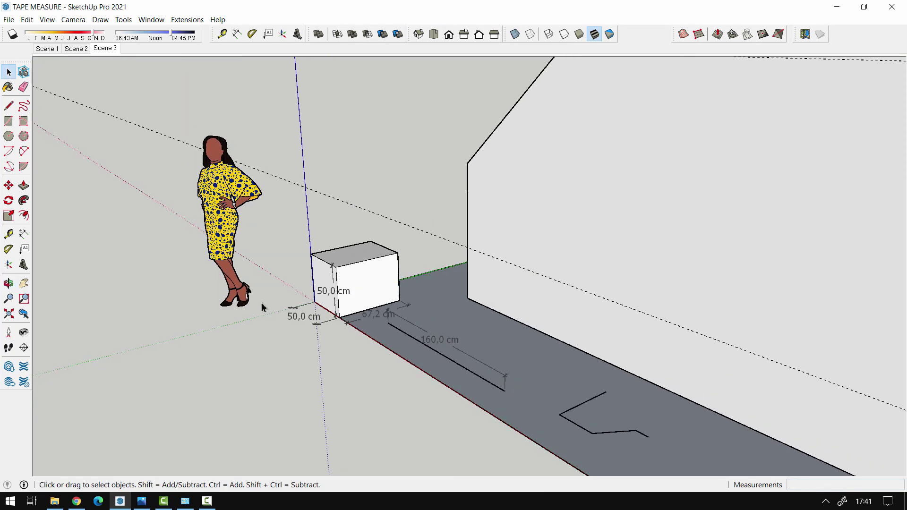
pyautogui.scroll(-3, 303, 271)
pyautogui.scroll(-2, 307, 274)
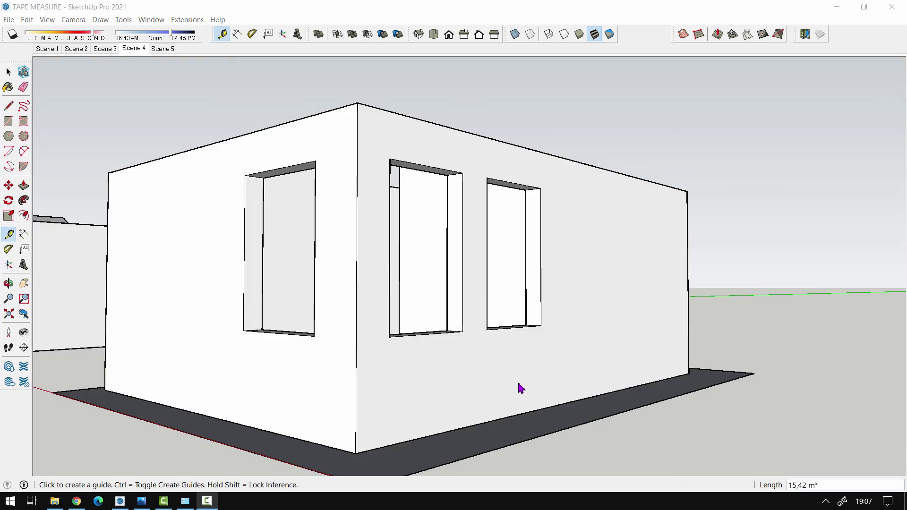
# Uncheck Guides in the View menu and confirm it stays off.
pyautogui.click(47, 19)
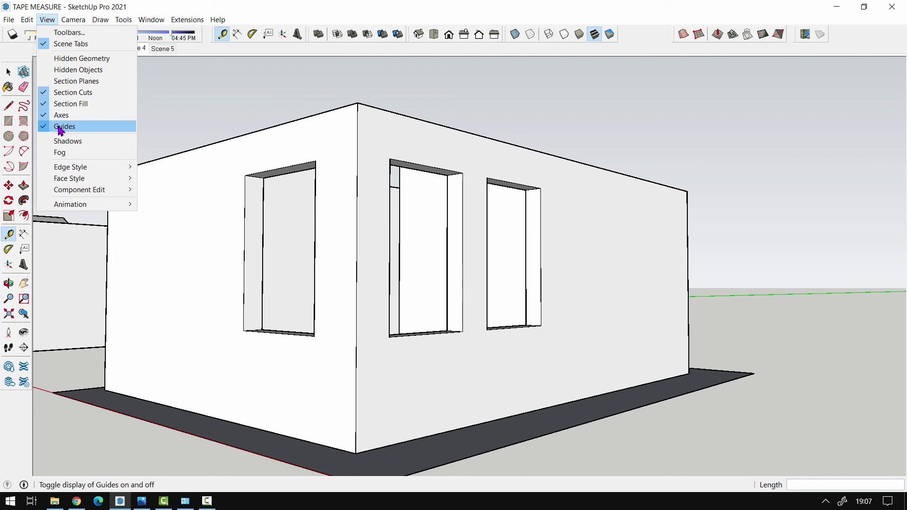
pyautogui.click(46, 126)
pyautogui.click(47, 19)
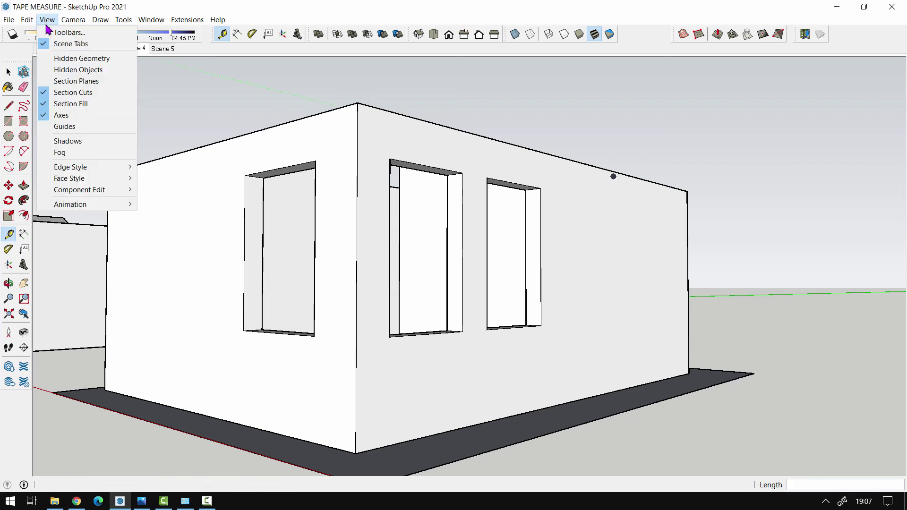
pyautogui.click(284, 102)
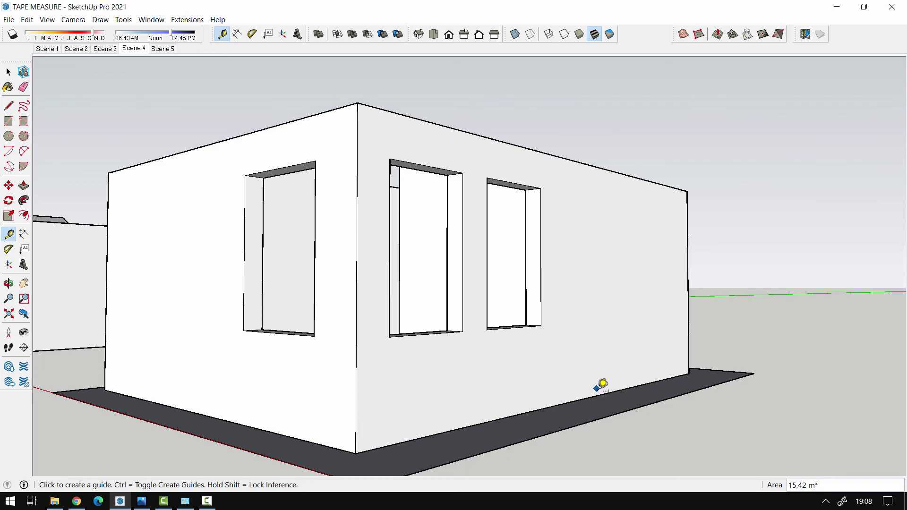
# Drop guides on the walls from the bottom edge, right edge and corner.
pyautogui.click(597, 395)
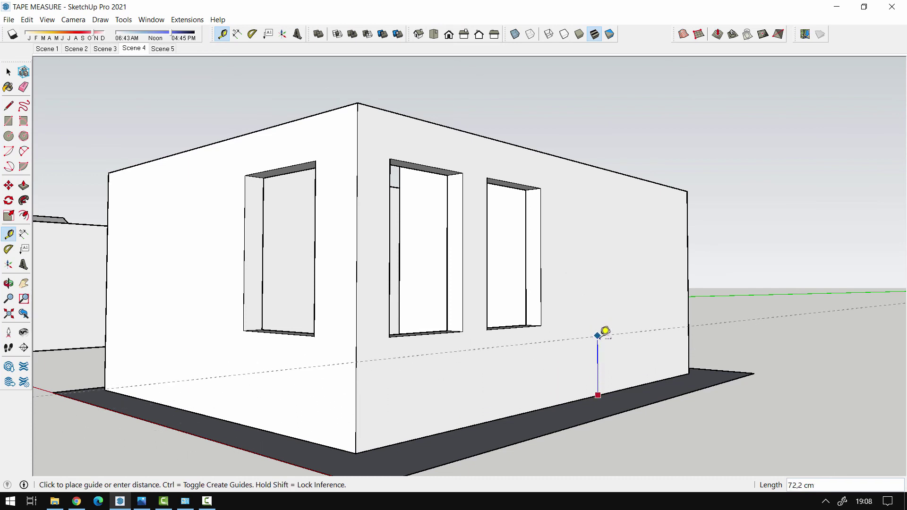
pyautogui.click(606, 337)
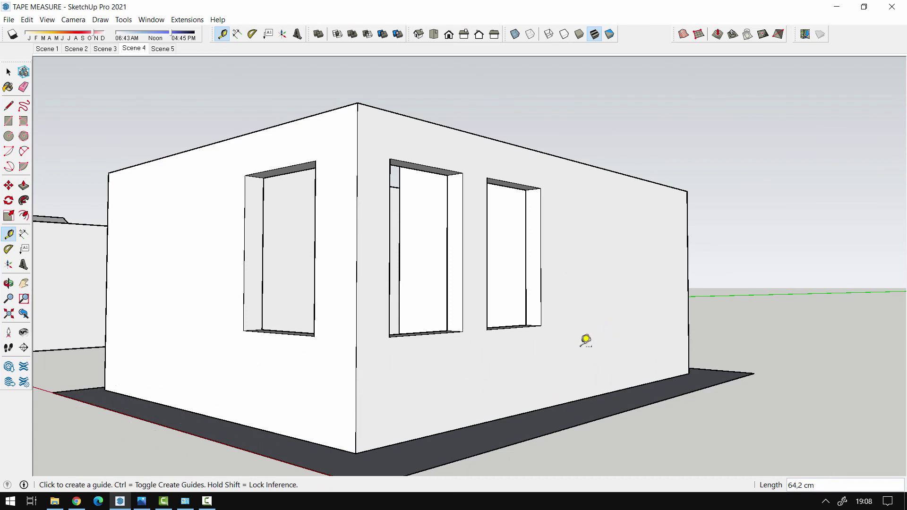
pyautogui.click(687, 243)
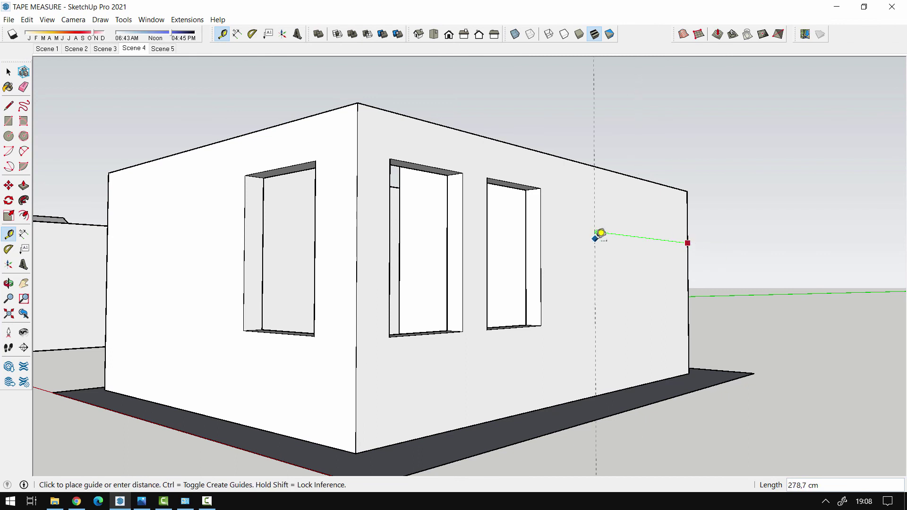
pyautogui.click(444, 152)
pyautogui.click(393, 116)
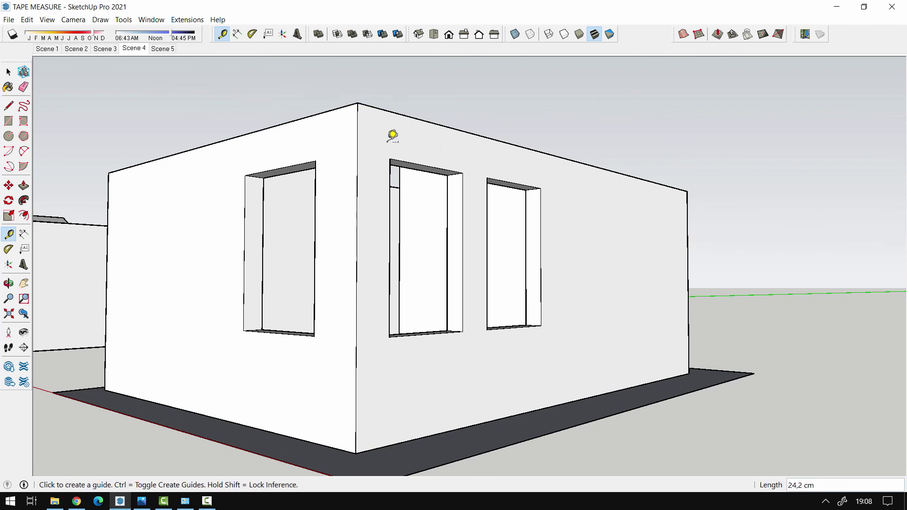
pyautogui.click(360, 397)
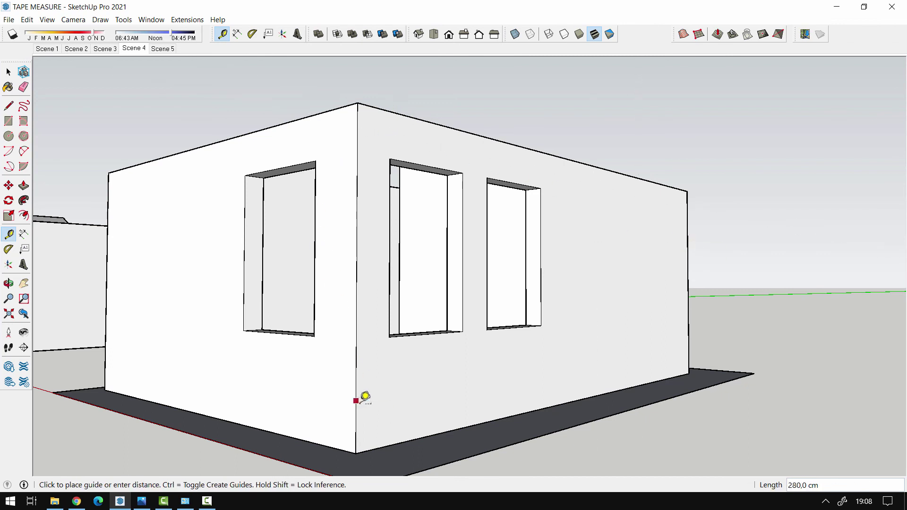
pyautogui.click(574, 370)
# Drop more guides from the corner, bottom and top edges onto the walls.
pyautogui.click(356, 380)
pyautogui.click(313, 381)
pyautogui.click(400, 442)
pyautogui.click(406, 389)
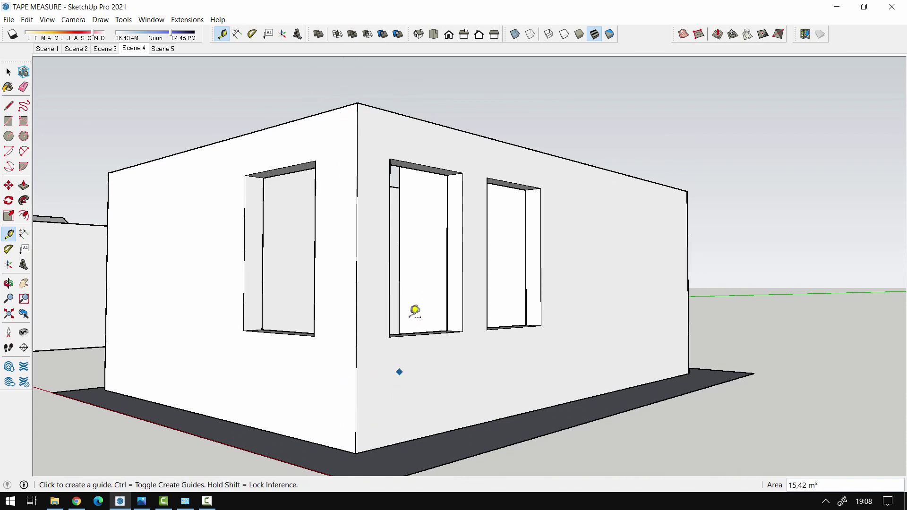
pyautogui.click(409, 116)
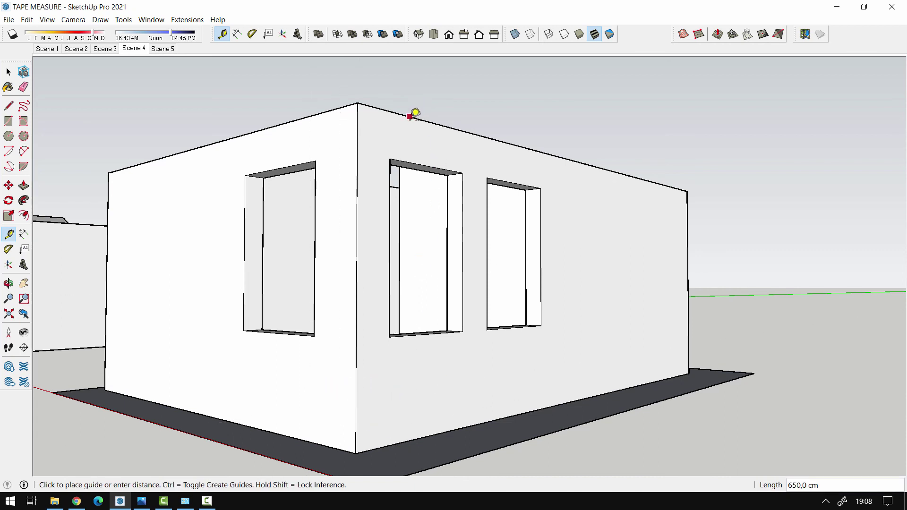
pyautogui.click(357, 128)
pyautogui.click(304, 134)
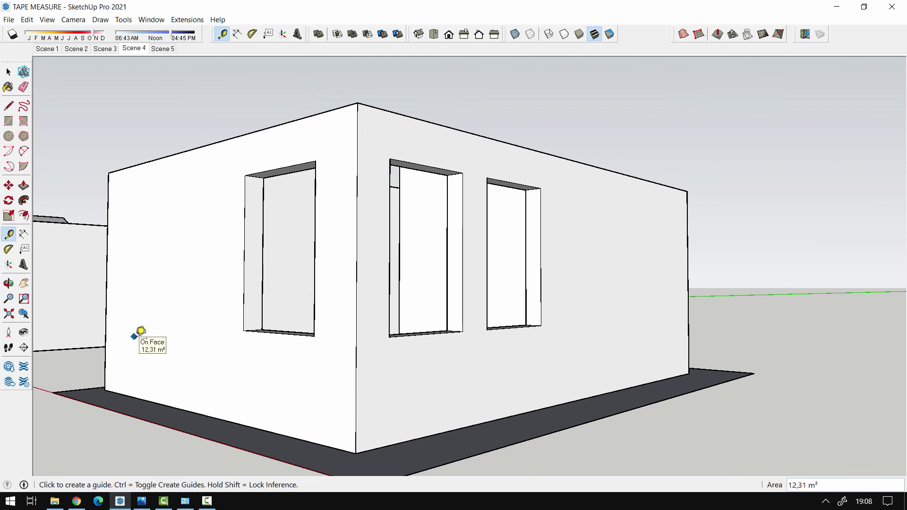
pyautogui.click(48, 20)
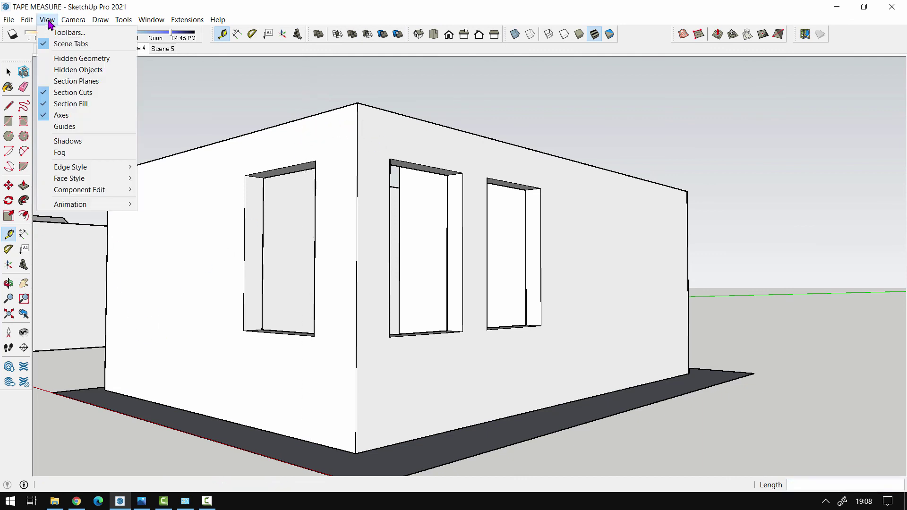
# Turn guide display back on and orbit to view the three-window house from above.
pyautogui.click(75, 126)
pyautogui.moveTo(609, 268)
pyautogui.mouseDown(button='middle')
pyautogui.moveTo(523, 341)
pyautogui.moveTo(417, 405)
pyautogui.moveTo(522, 435)
pyautogui.moveTo(676, 409)
pyautogui.moveTo(761, 334)
pyautogui.moveTo(765, 285)
pyautogui.moveTo(546, 265)
pyautogui.moveTo(625, 288)
pyautogui.moveTo(603, 344)
pyautogui.mouseUp(button='middle')
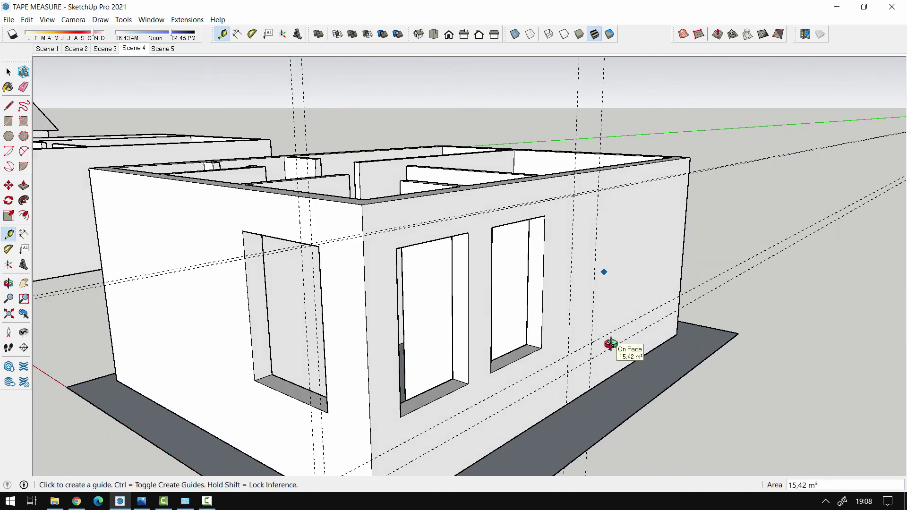